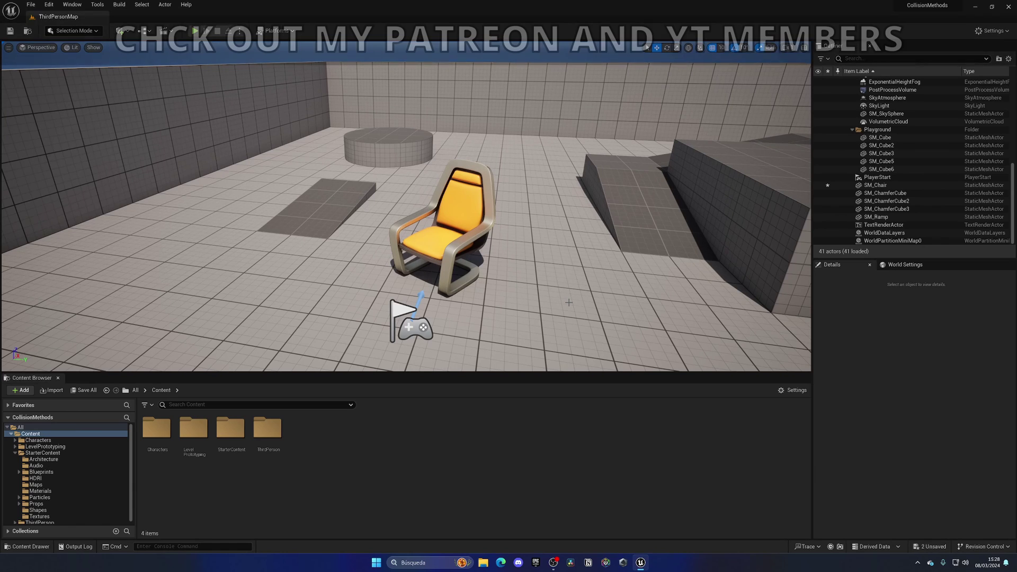
Open the chair's static mesh for editing and dock its editor window beside the ThirdPersonMap level
left_click(466, 235)
key("f")
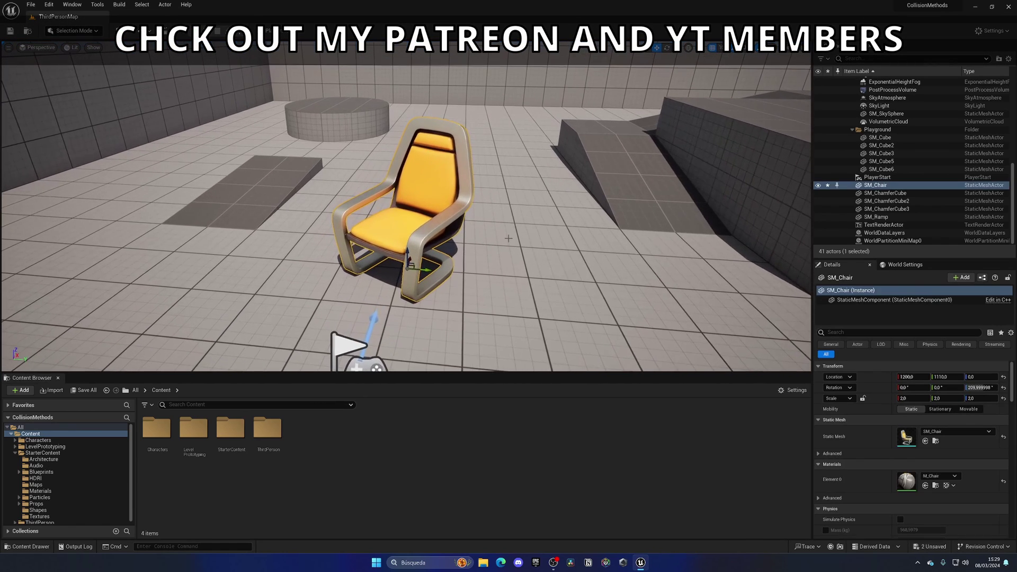
key("ctrl+e")
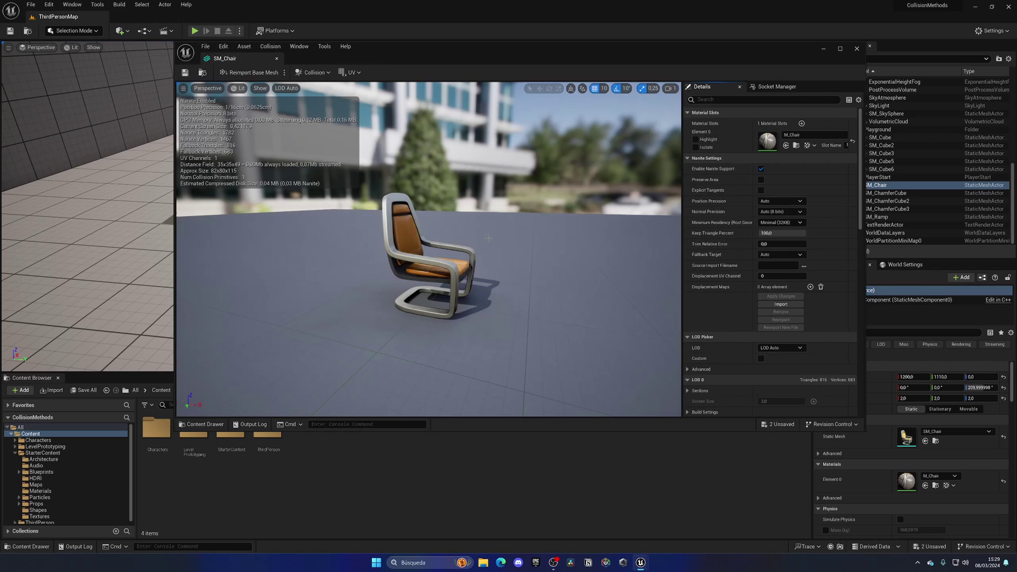
left_click_drag(259, 59, 206, 19)
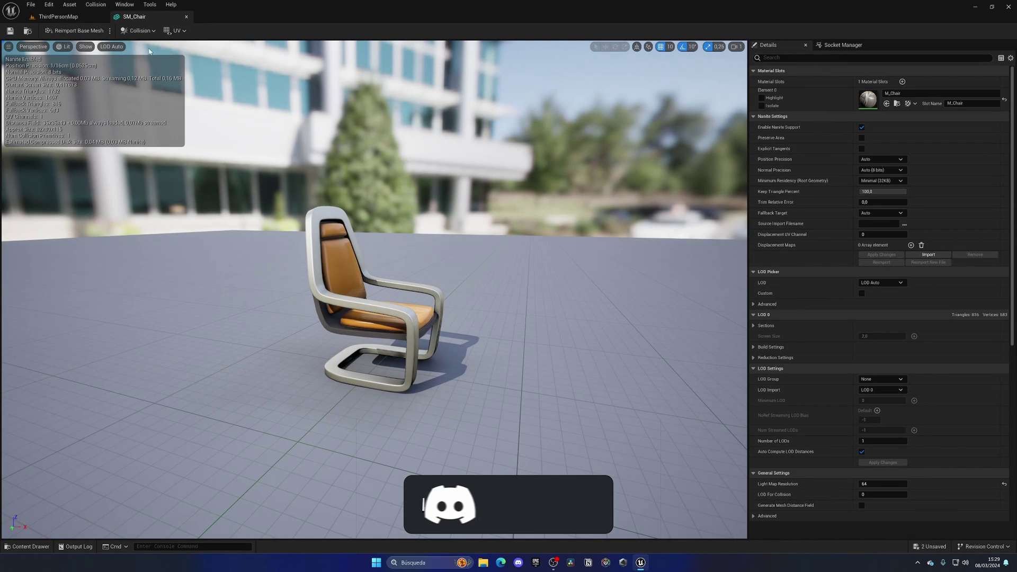
Remove the existing collision from the SM_Chair mesh and save the asset
left_click(140, 31)
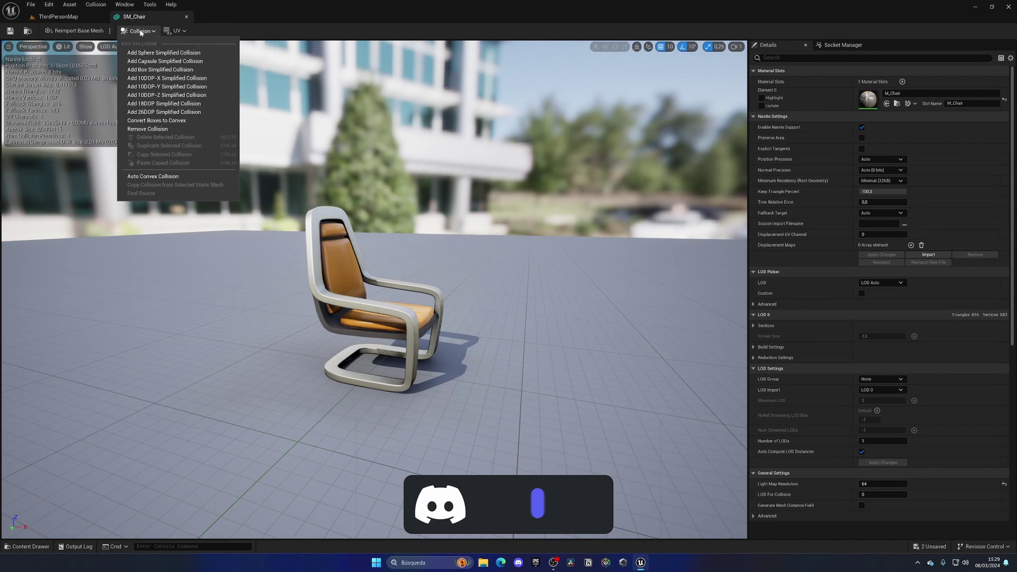
left_click(148, 128)
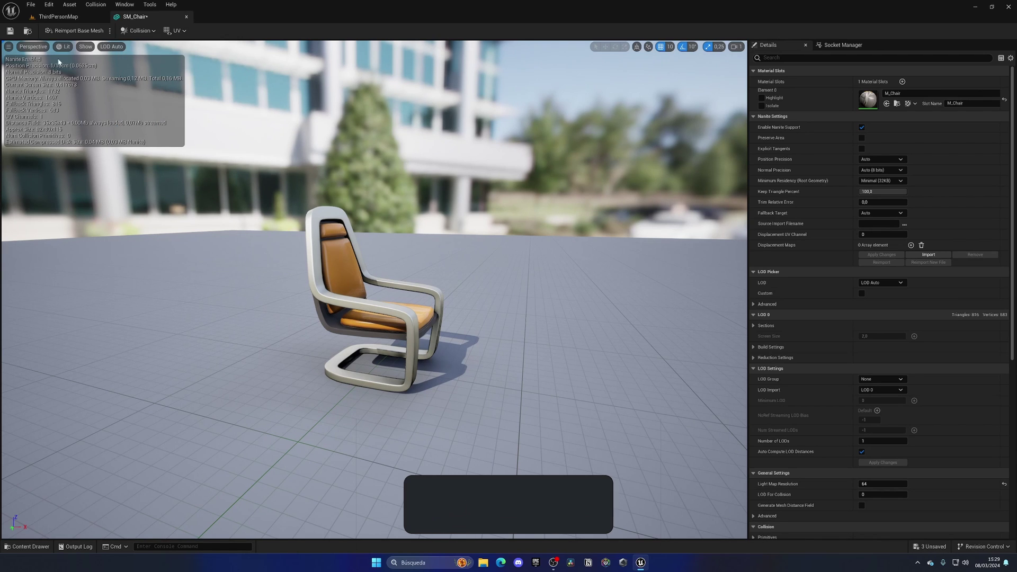
left_click(9, 31)
Play-test the level by walking the character into the chair, and inspect the placed chair's collision settings
left_click(58, 17)
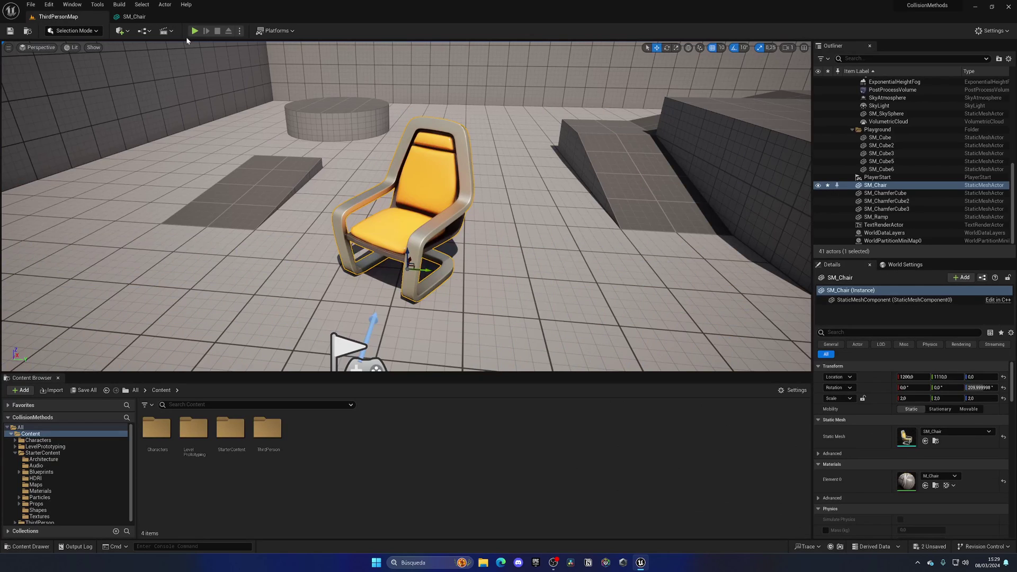
key("w")
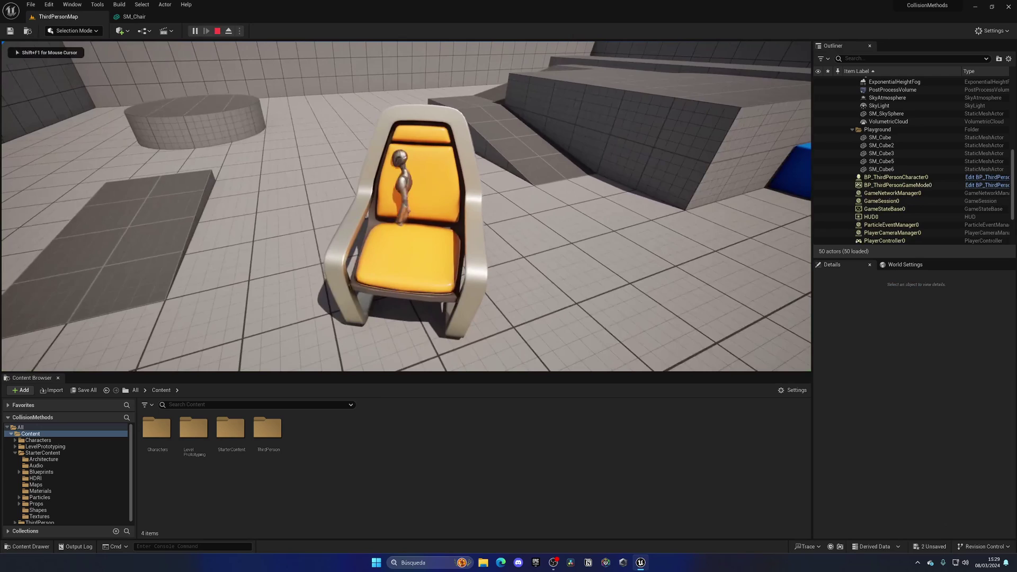
key("Escape")
left_click(389, 253)
scroll(917, 415, "down", 8)
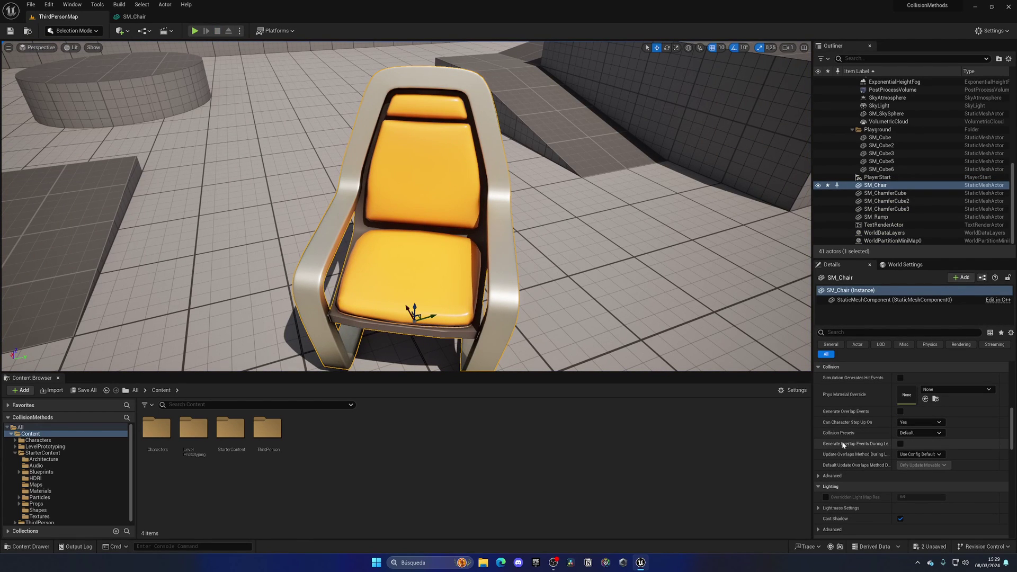
right_click_drag(689, 318, 638, 273)
Add a box simplified collision around the SM_Chair mesh and save the asset
left_click(141, 16)
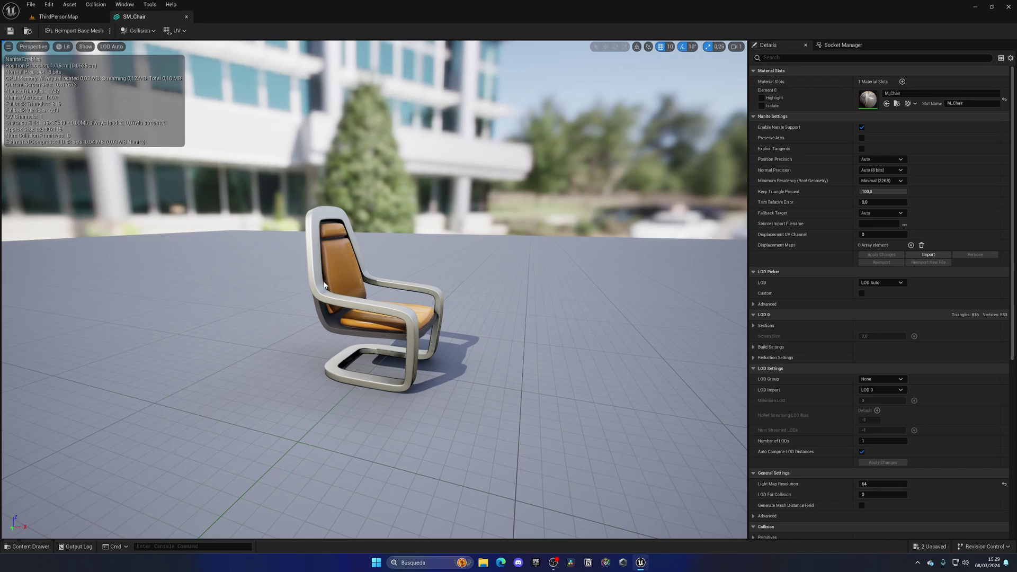
left_click_drag(324, 285, 304, 278)
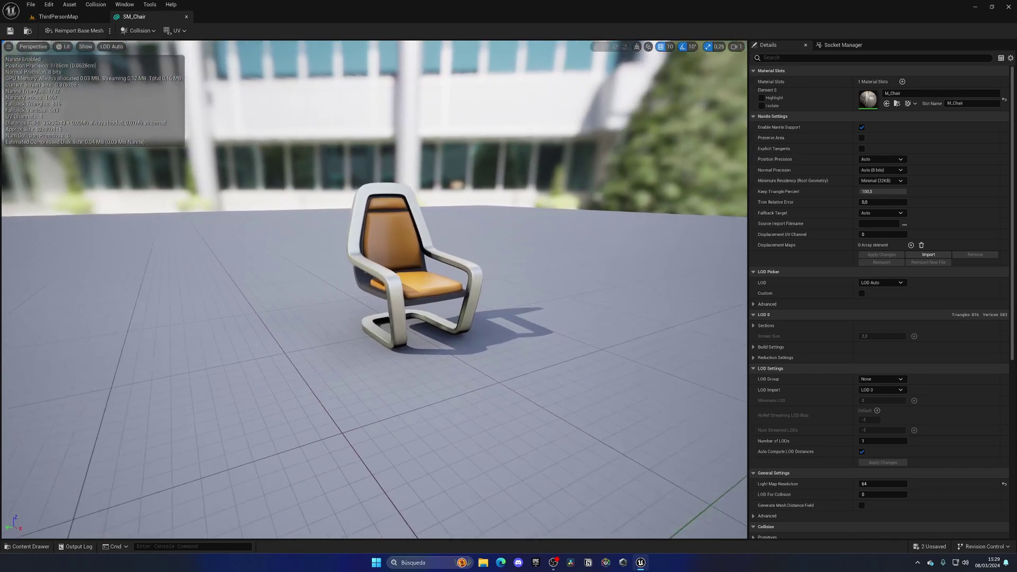
right_click_drag(371, 295, 377, 301)
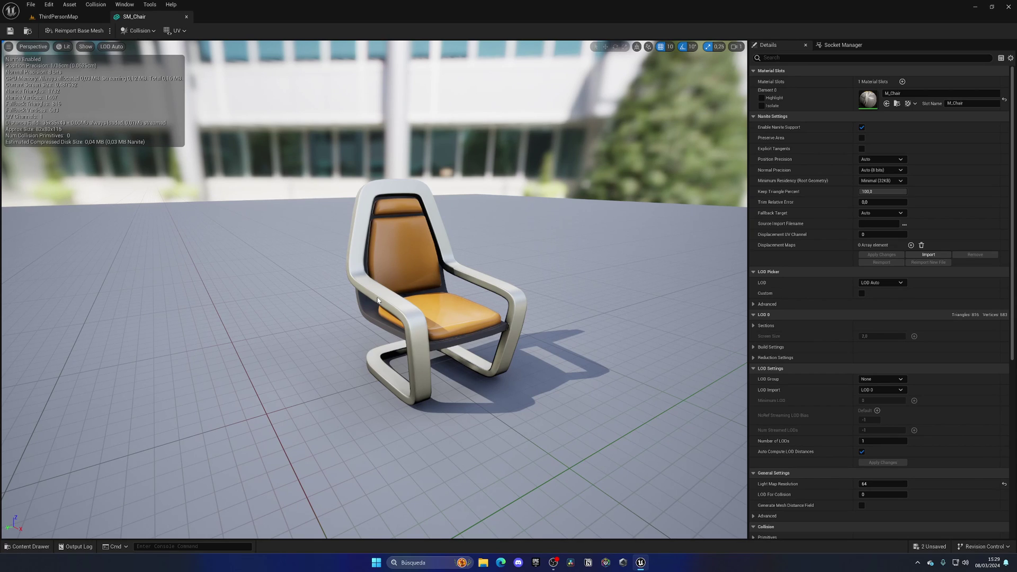
left_click(138, 30)
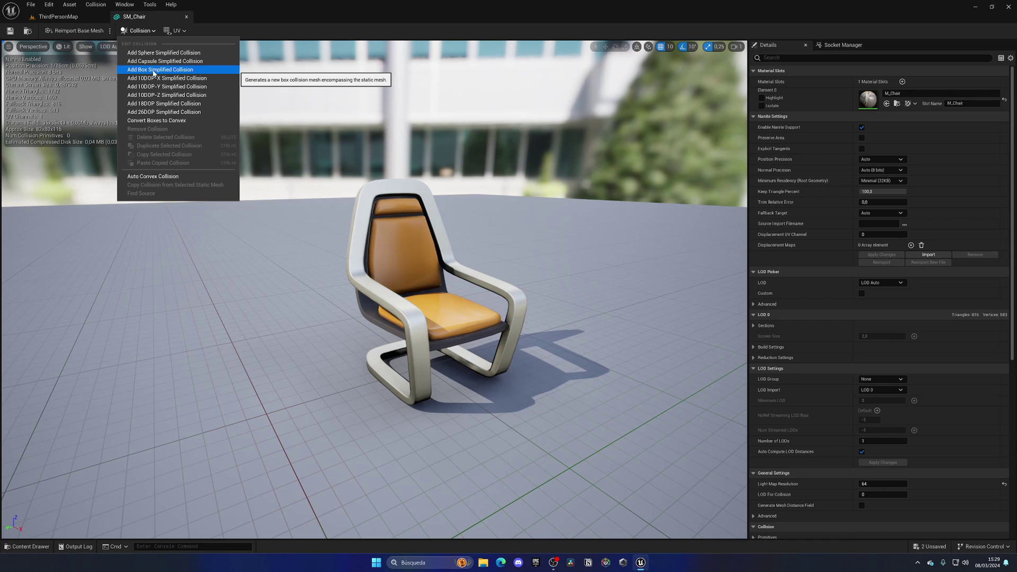
left_click(161, 71)
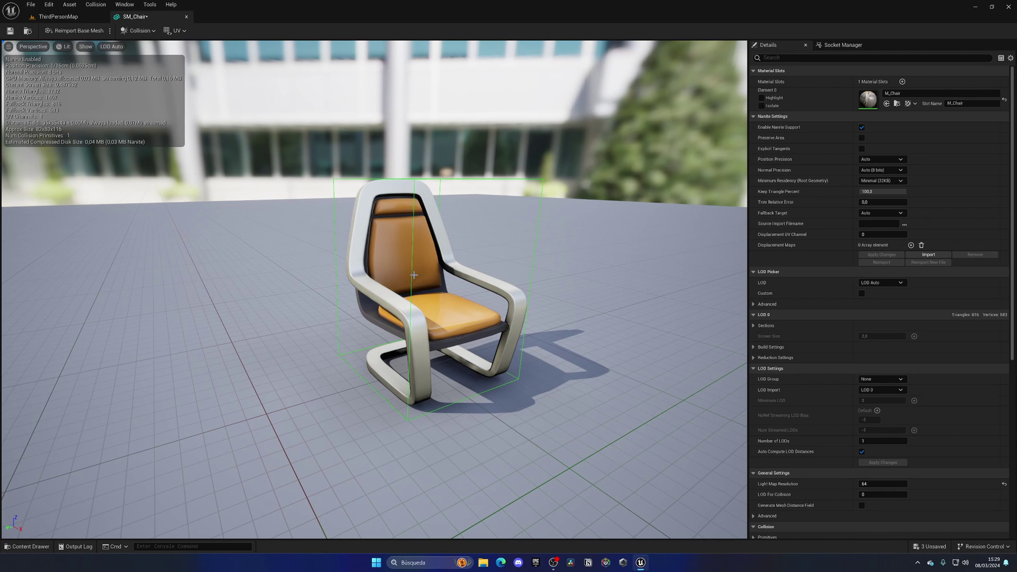
left_click_drag(413, 275, 402, 297, "alt")
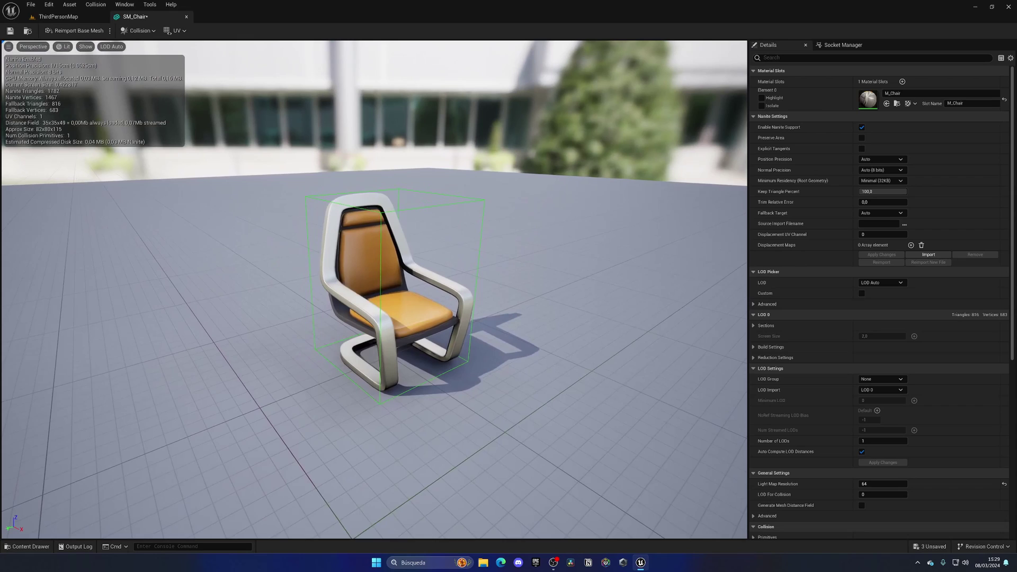
mouse_move(402, 297)
right_mouse_down("alt")
mouse_move(466, 286)
mouse_move(395, 299)
right_mouse_up("alt")
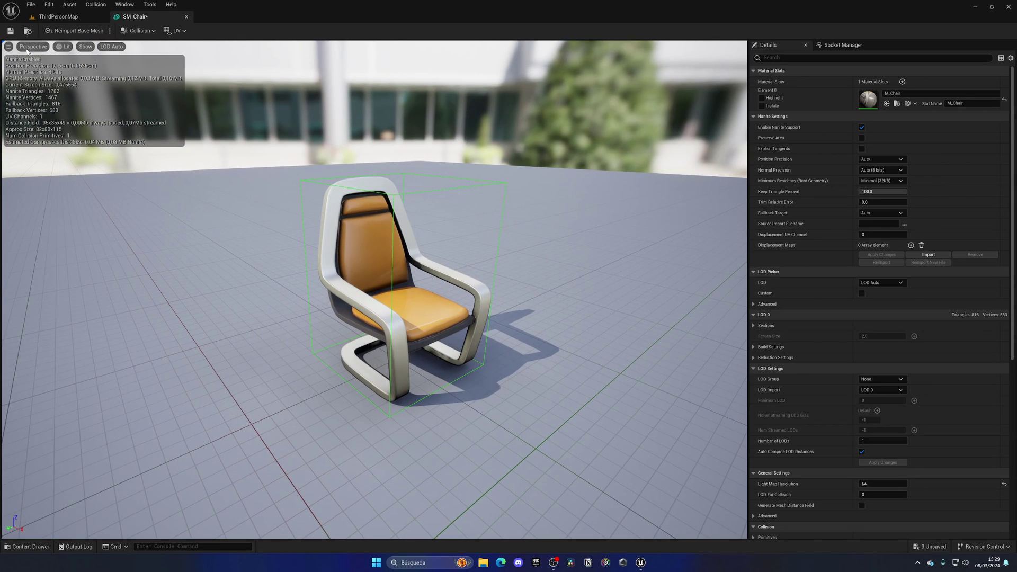
left_click(10, 30)
Play-test ThirdPersonMap by walking the character against the chair's front, side and back, and view the chair in the level
left_click(90, 17)
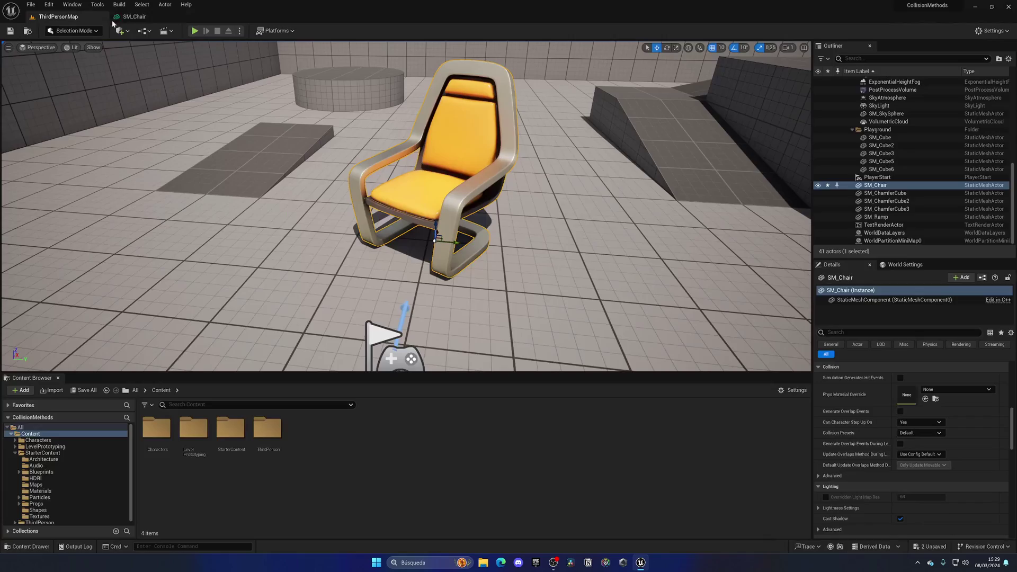
left_click(194, 30)
key("w")
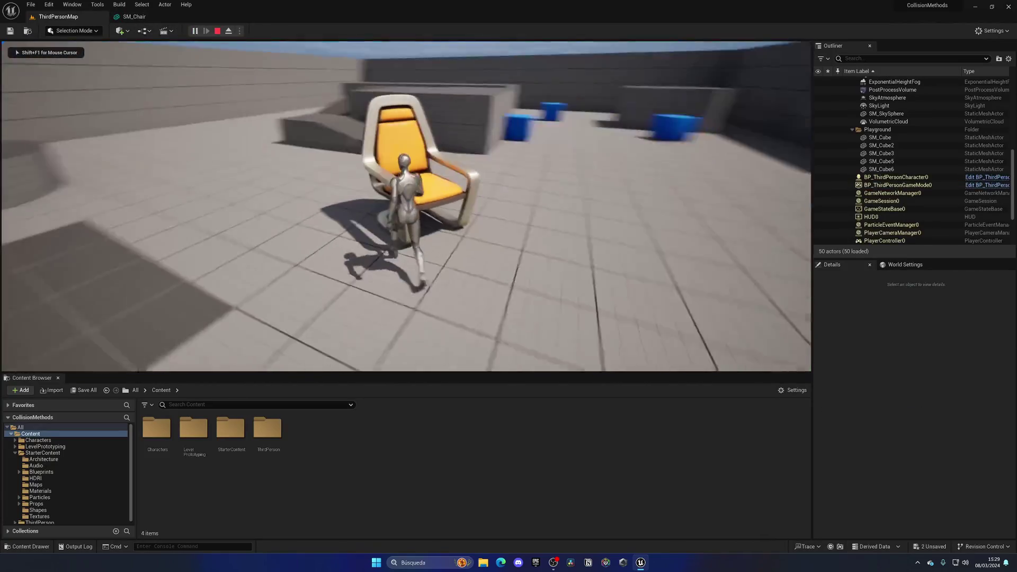
key("w")
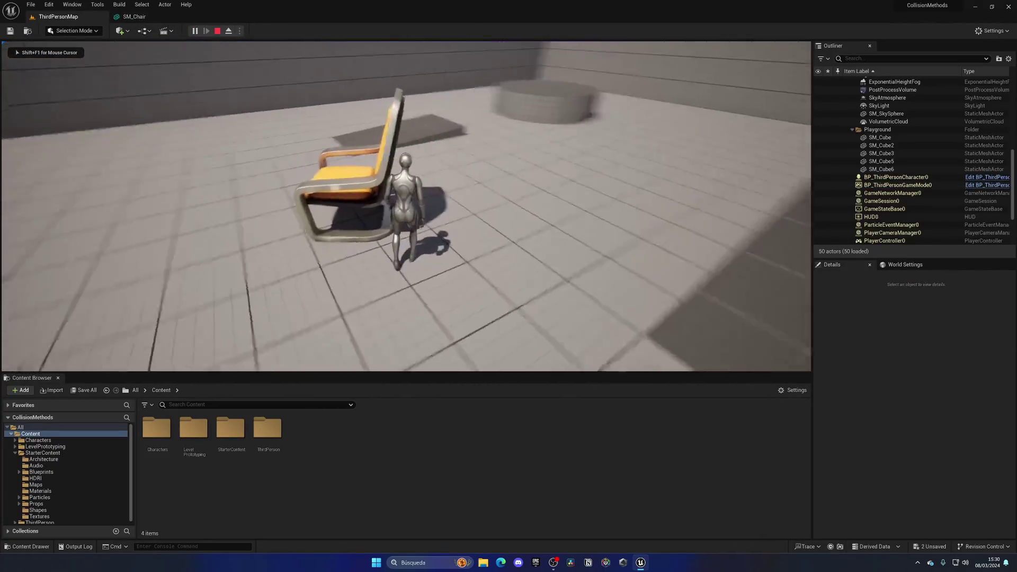
key("a")
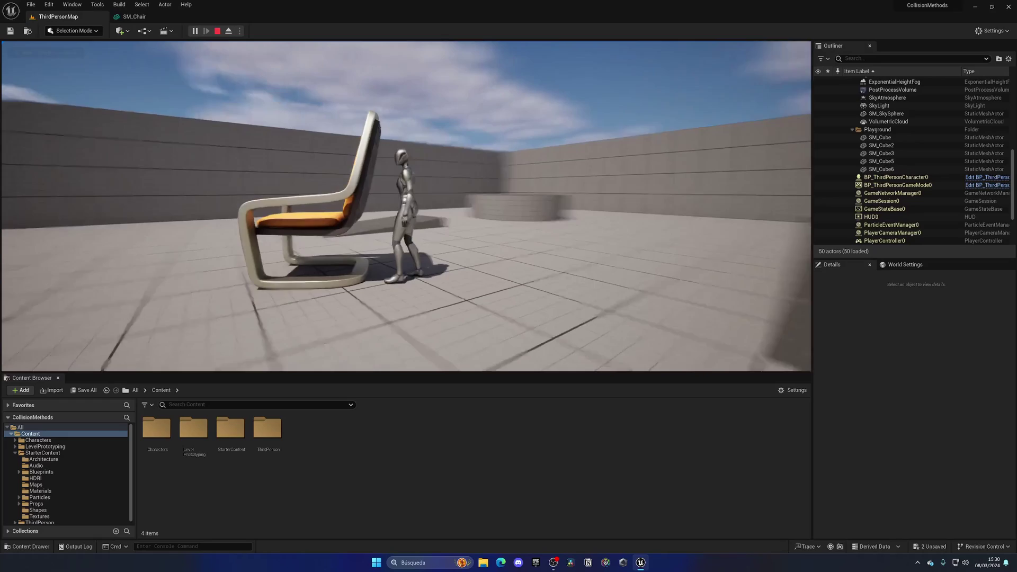
key("w")
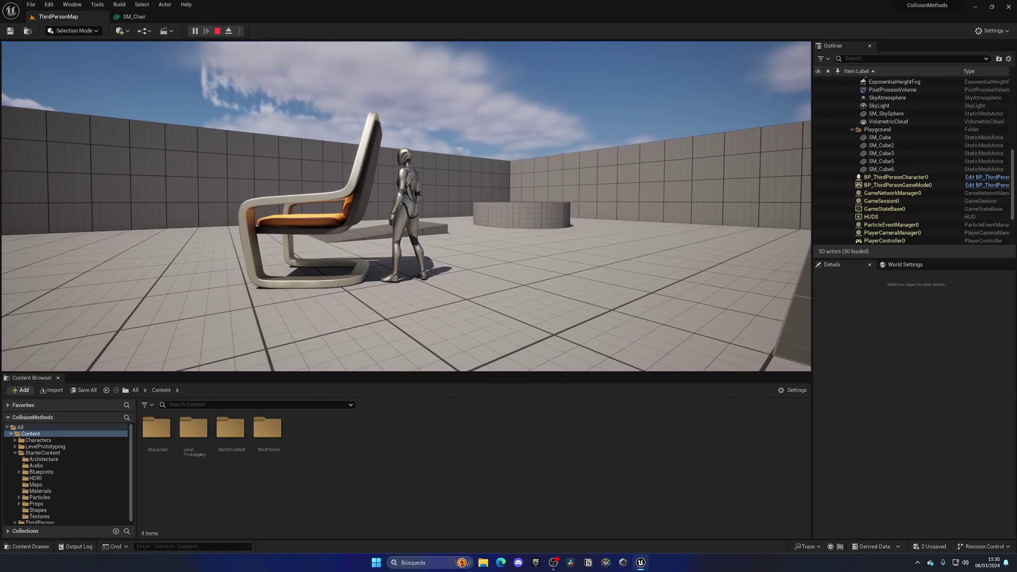
mouse_move(407, 206)
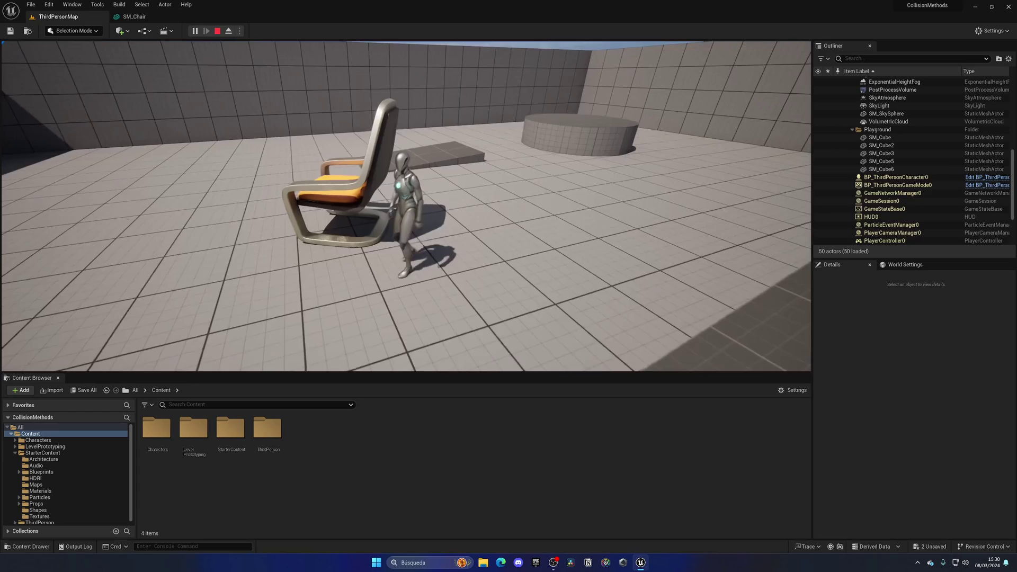
key("Escape")
left_click(302, 197)
right_click_drag(348, 227, 384, 212)
right_click_drag(518, 138, 444, 172)
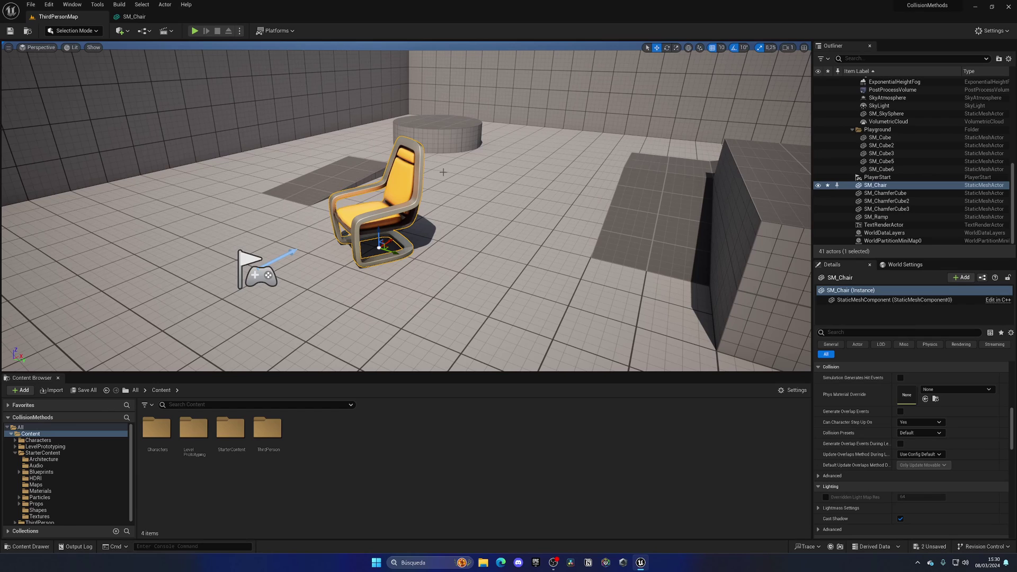
Return to the SM_Chair mesh and remove its box collision
left_click(134, 16)
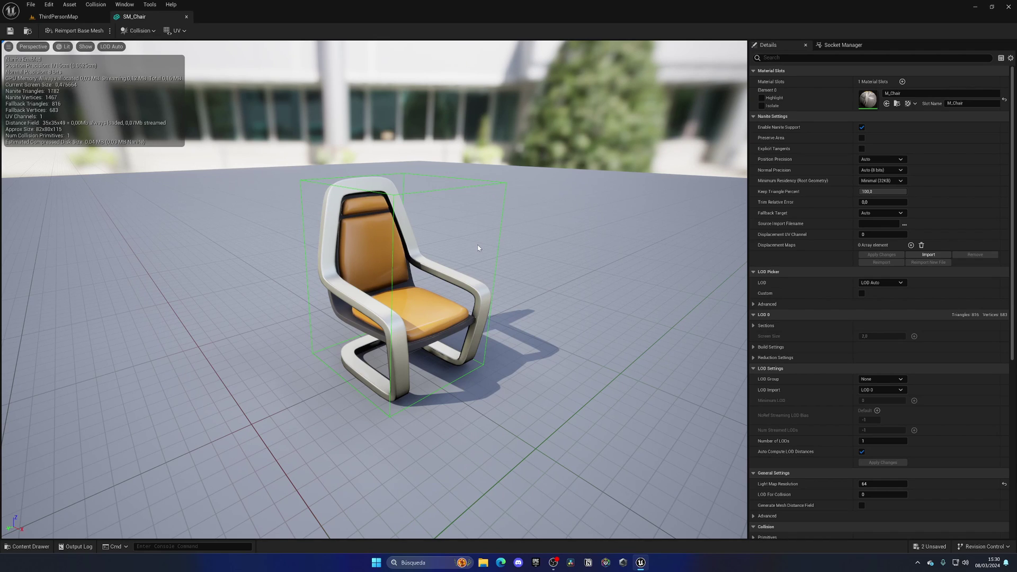
left_click(144, 31)
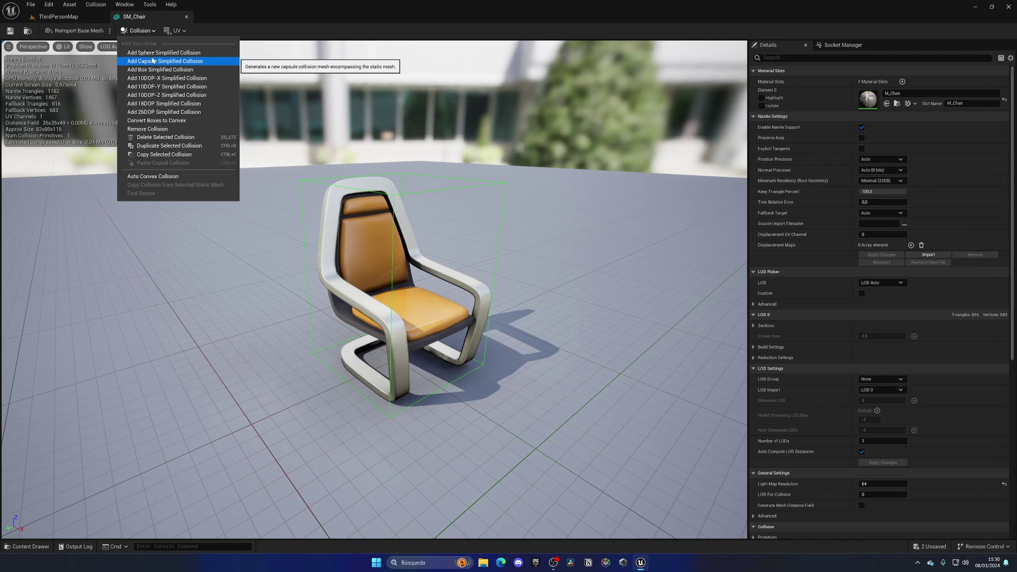
mouse_move(276, 106)
right_mouse_down()
mouse_move(275, 85)
mouse_move(276, 122)
right_mouse_up()
right_click_drag(468, 204, 468, 180)
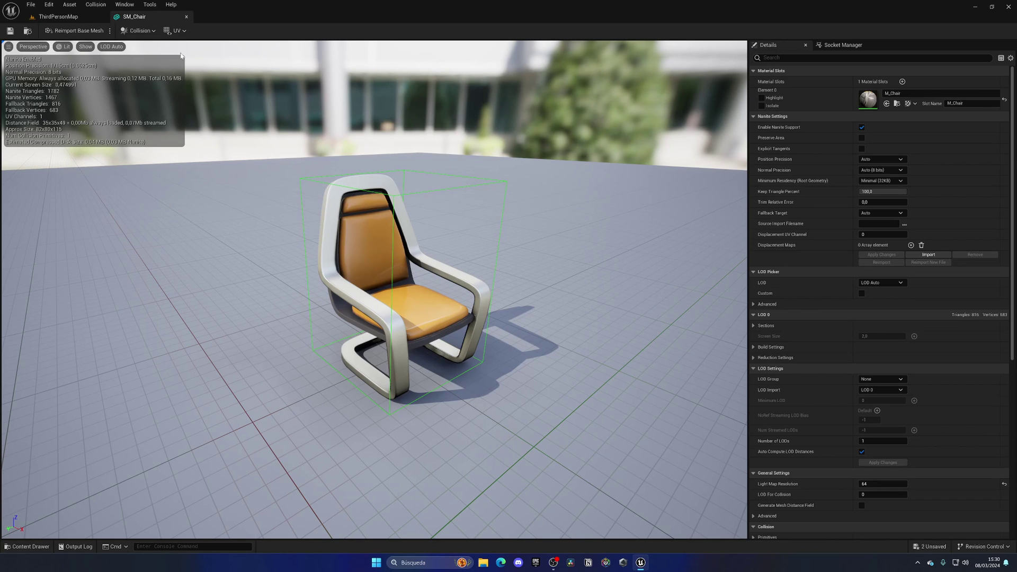
left_click(138, 30)
left_click(155, 128)
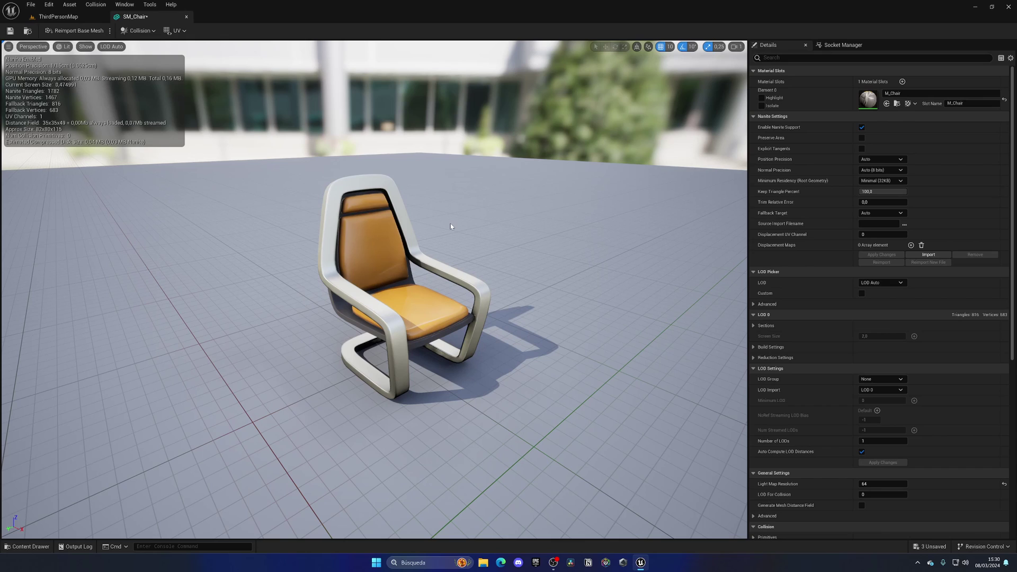
Look through the SM_Chair mesh's detail settings, including the Collision section
scroll(803, 290, "down", 10)
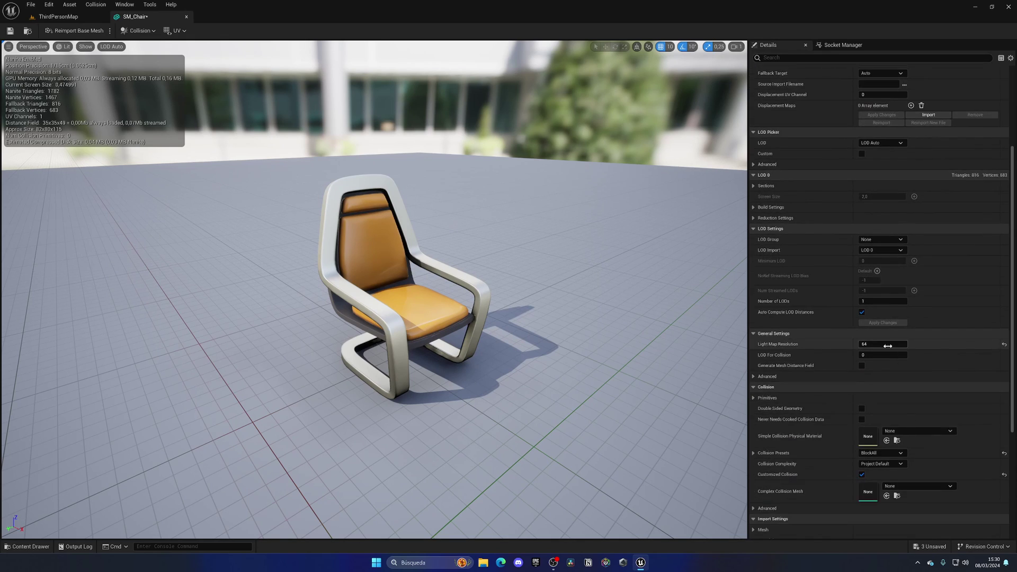
scroll(799, 354, "up", 2)
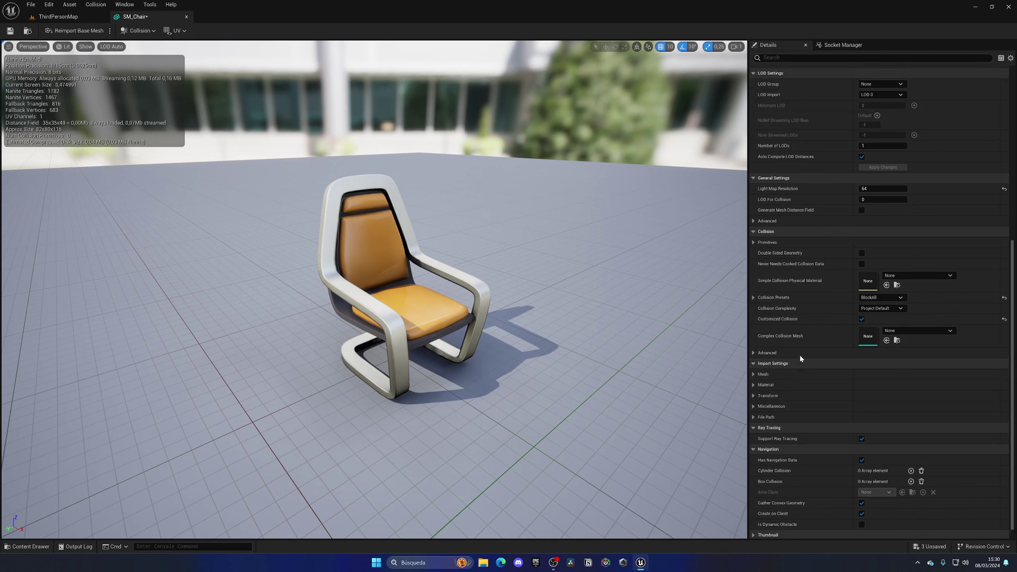
scroll(808, 342, "down", 2)
scroll(795, 318, "up", 6)
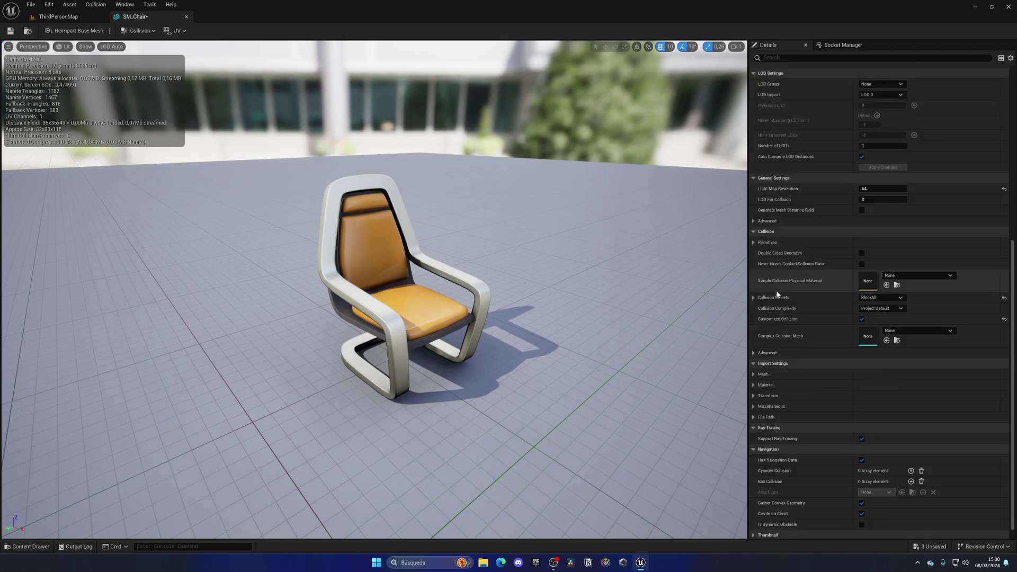
scroll(869, 303, "up", 4)
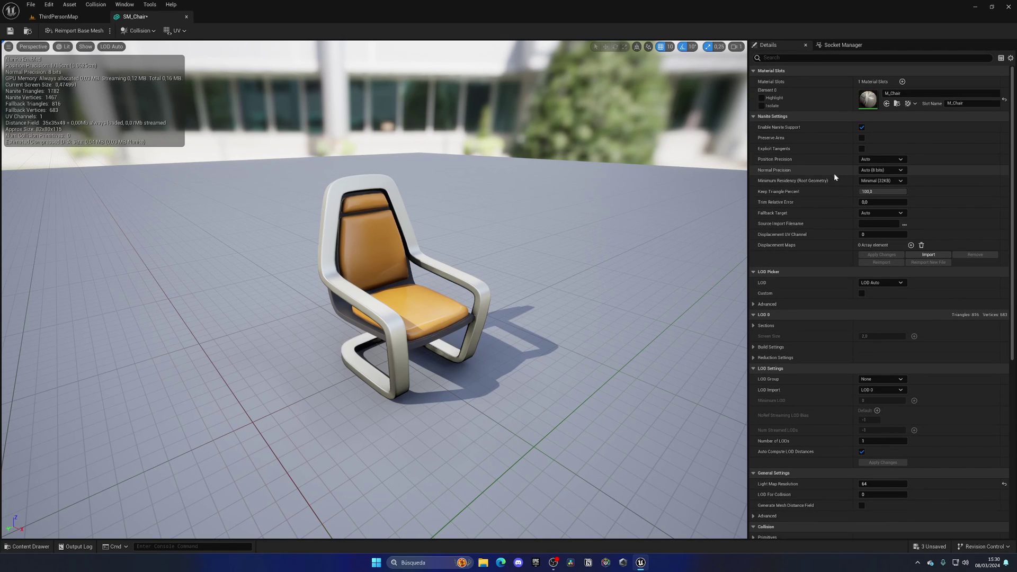
scroll(857, 327, "down", 4)
scroll(847, 335, "down", 6)
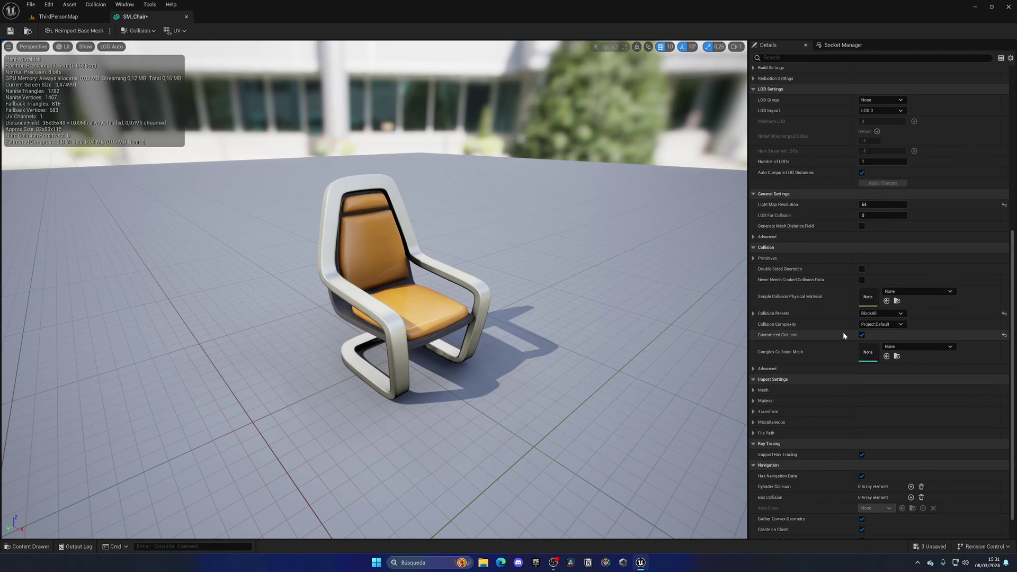
scroll(843, 332, "up", 5)
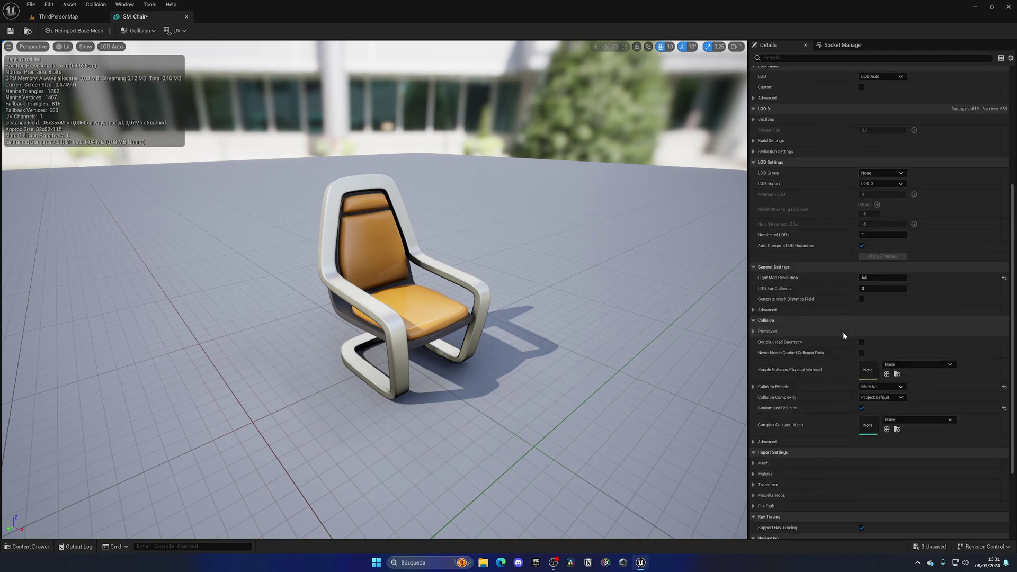
Generate an auto convex collision for SM_Chair with hull count 4, max hull verts 16 and hull precision 100000
left_click(149, 31)
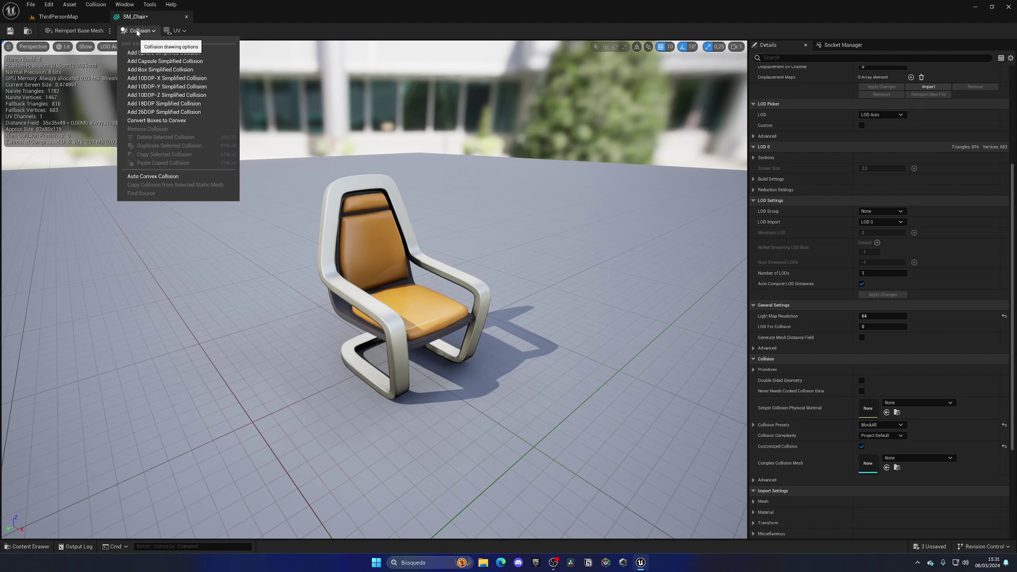
left_click(141, 179)
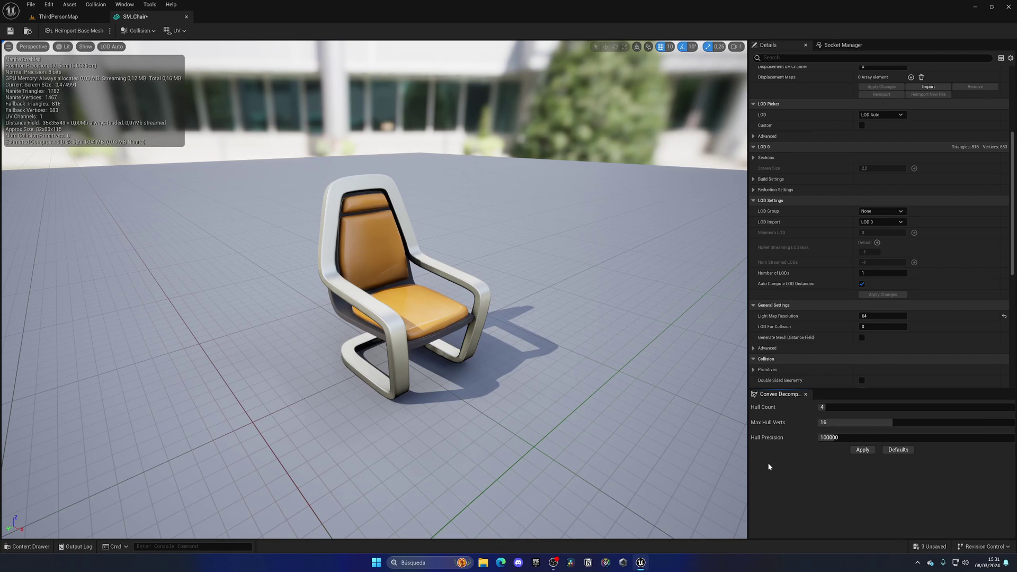
left_click(864, 450)
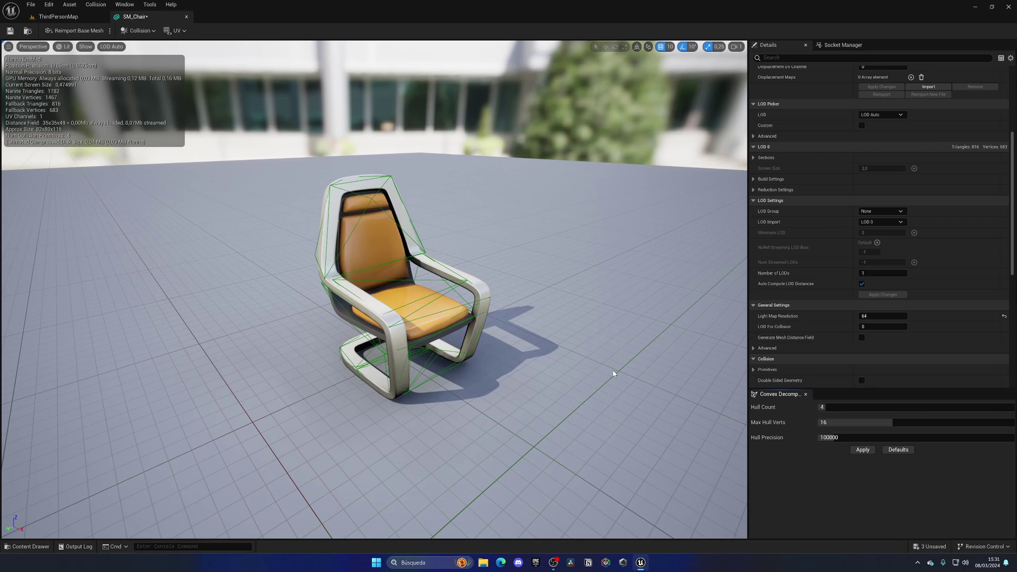
Inspect the generated convex hulls around the chair from the side and front, and save SM_Chair
right_click_drag(356, 263, 384, 303)
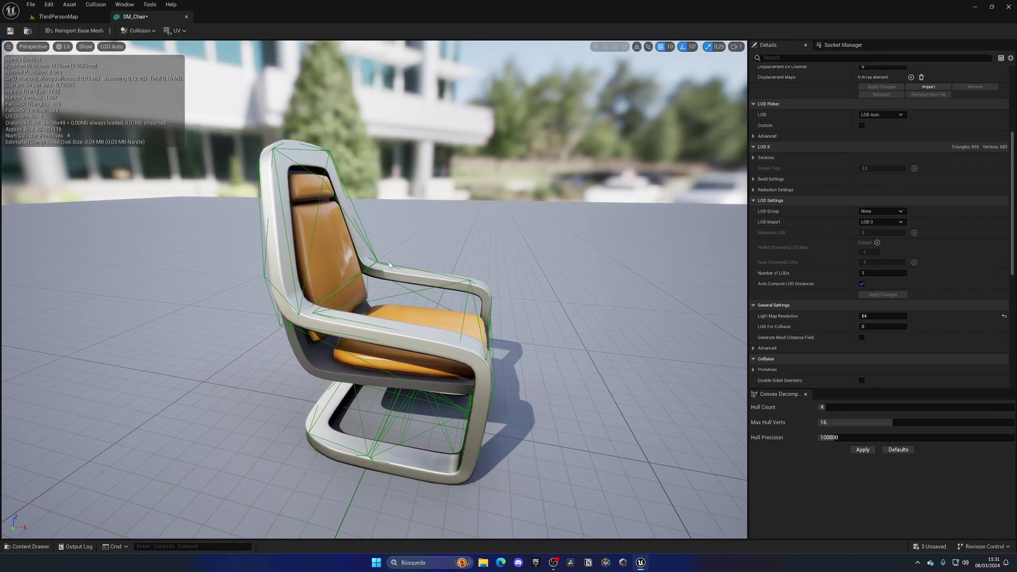
left_click_drag(464, 395, 493, 370)
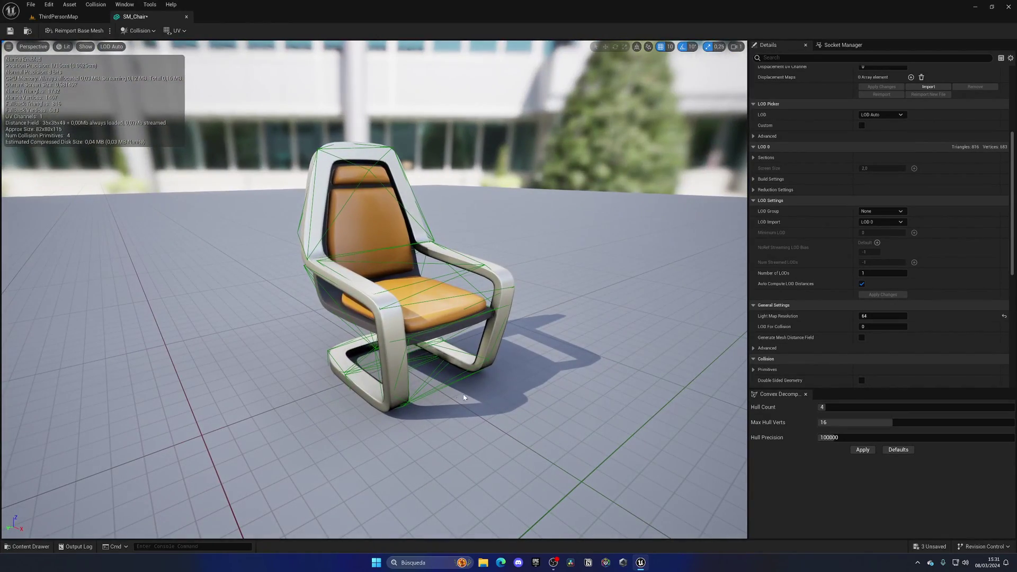
left_click(9, 30)
Play-test ThirdPersonMap by running the character to the chair and jumping onto its seat
left_click(58, 16)
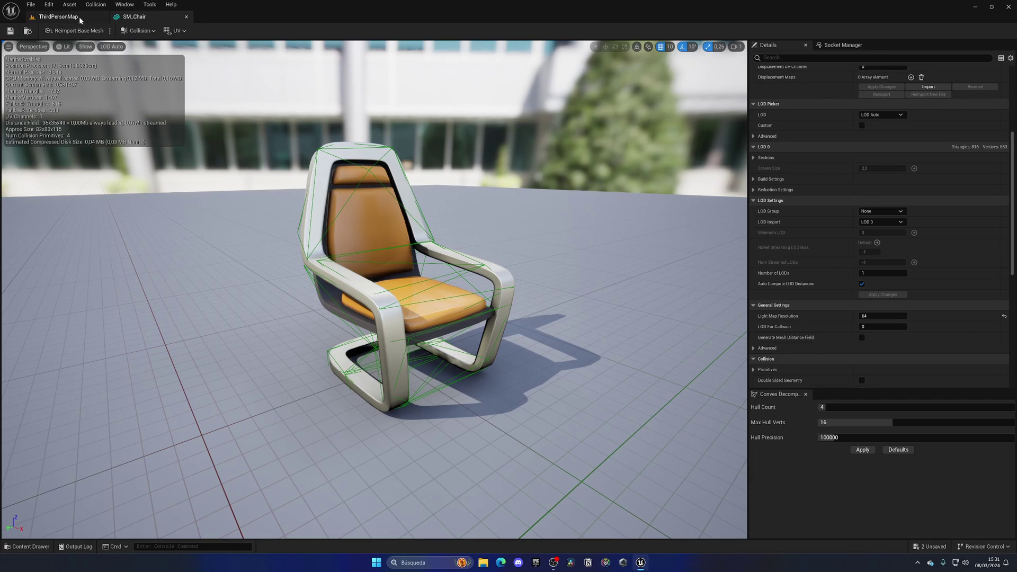
left_click(192, 30)
key("w")
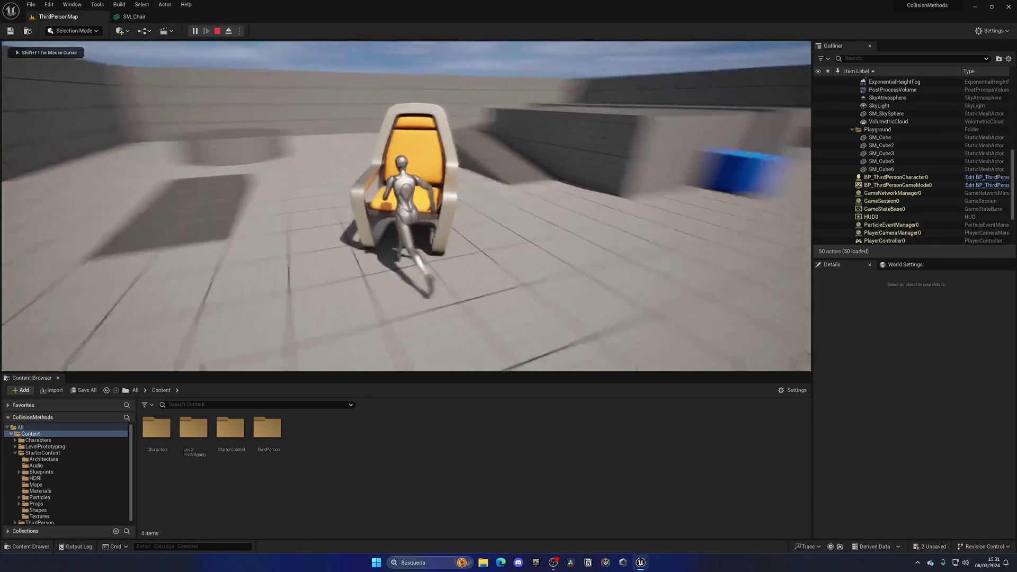
key("space")
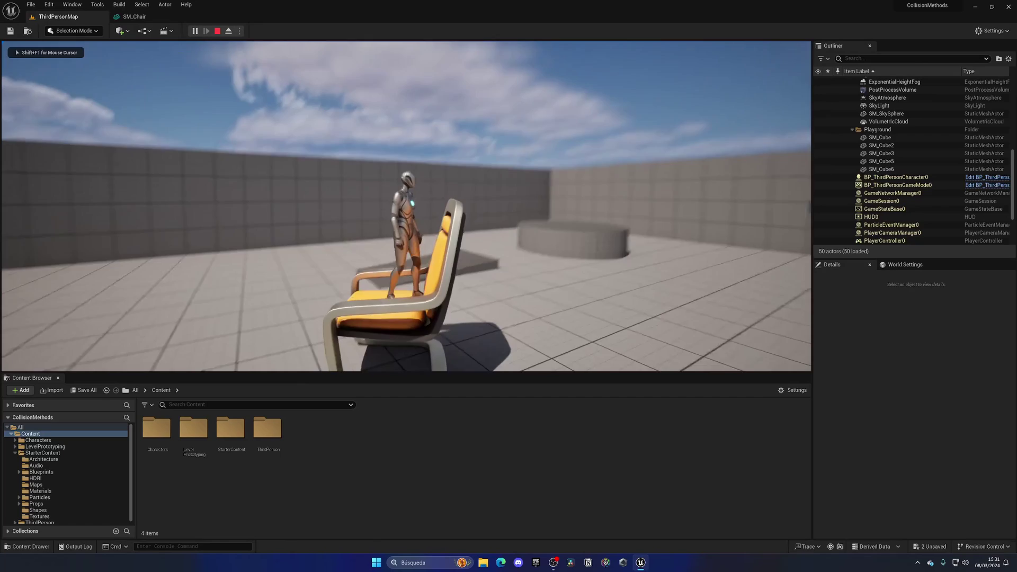
key("Escape")
Return to the SM_Chair mesh and examine how its convex hulls fit the backrest, armrests, seat and base from several angles
left_click(134, 16)
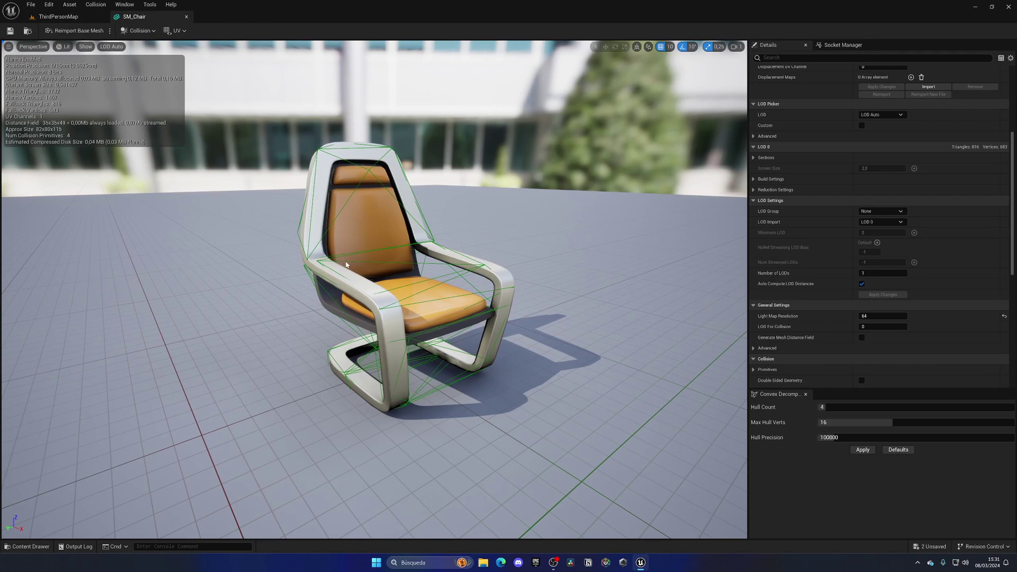
right_click_drag(586, 316, 571, 314)
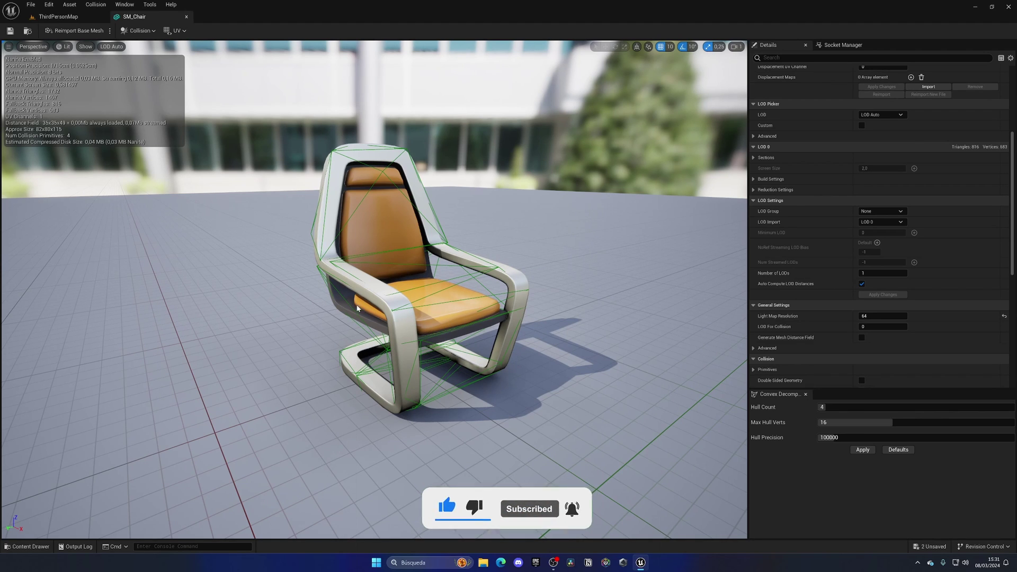
scroll(354, 295, "up", 5)
right_click_drag(365, 266, 374, 266)
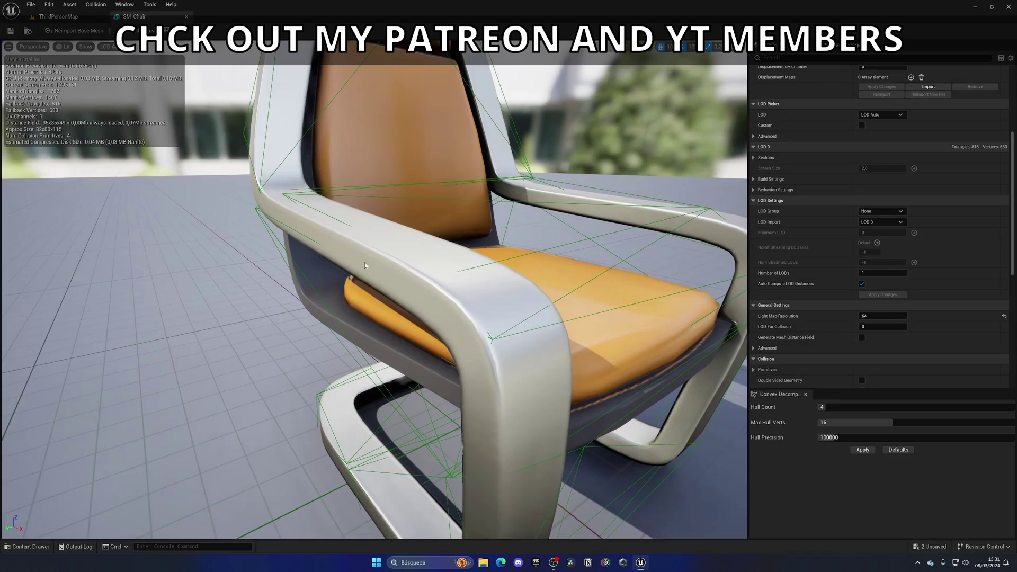
left_click_drag(361, 266, 340, 277, "alt")
scroll(329, 297, "down", 8)
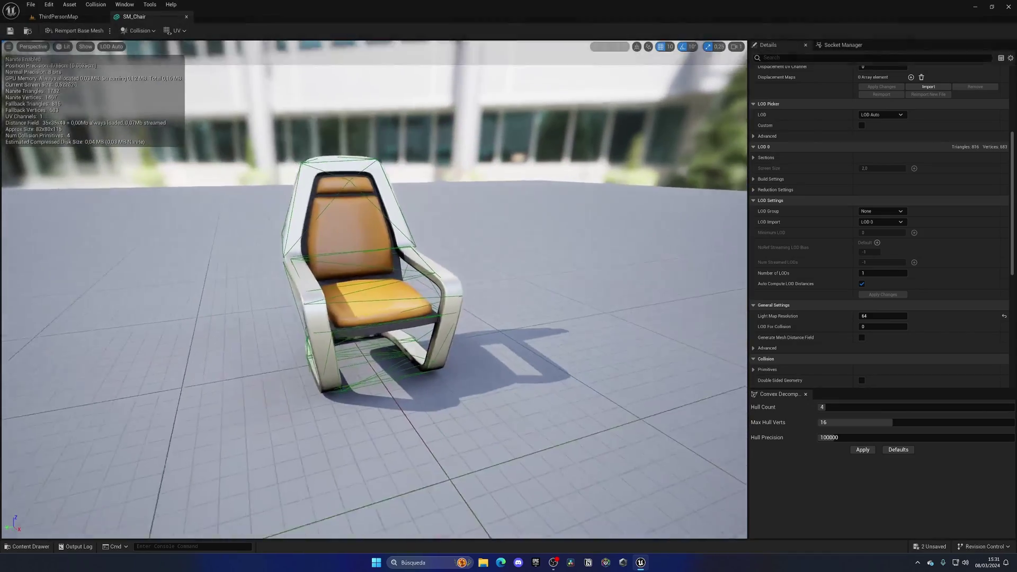
scroll(314, 313, "up", 3)
left_click_drag(314, 313, 382, 313, "alt")
scroll(314, 312, "up", 4)
left_click_drag(314, 312, 392, 294, "alt")
right_click_drag(426, 322, 467, 322)
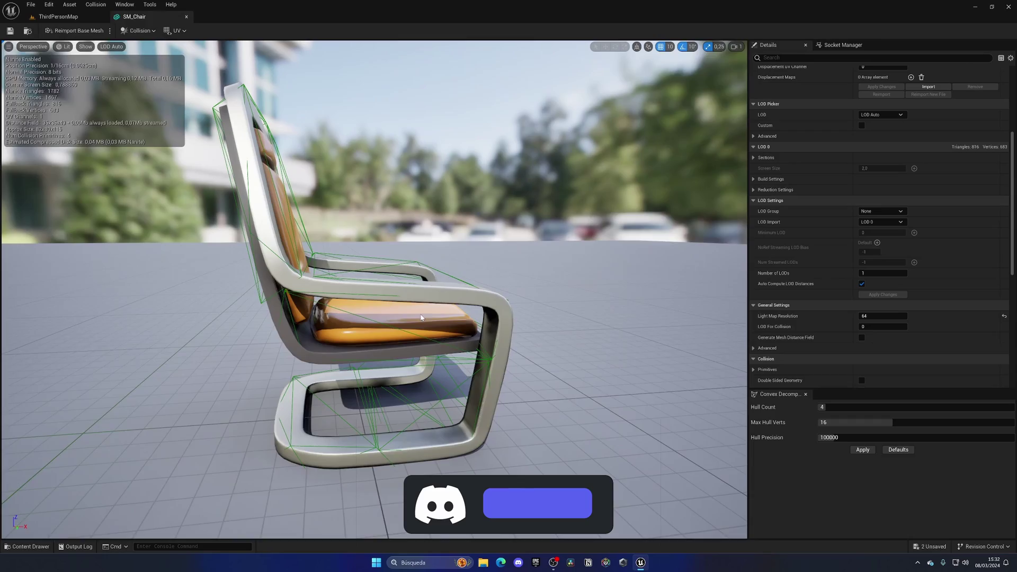
left_click_drag(421, 317, 395, 302)
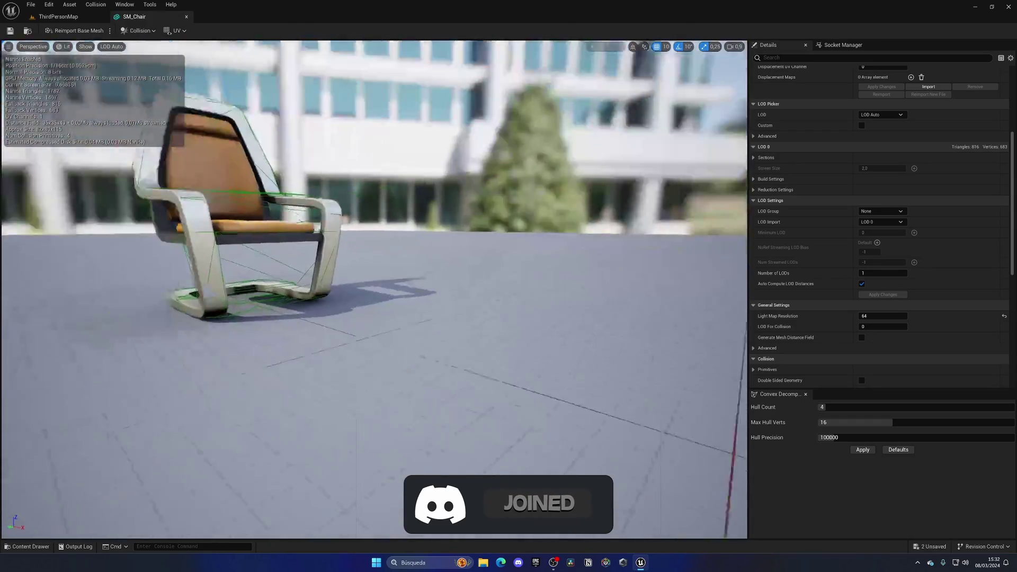
right_click_drag(586, 284, 586, 318)
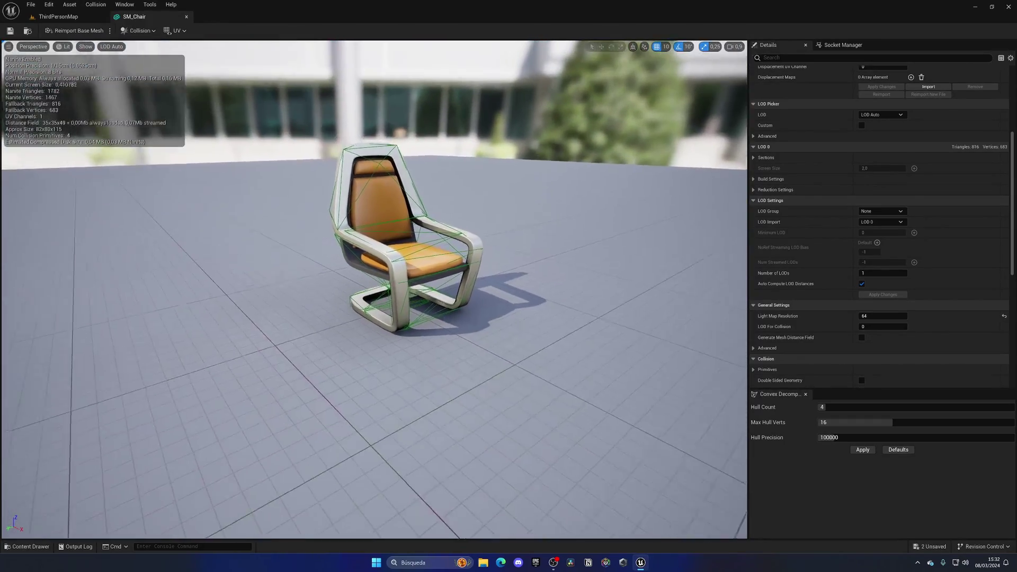
scroll(585, 283, "up", 2)
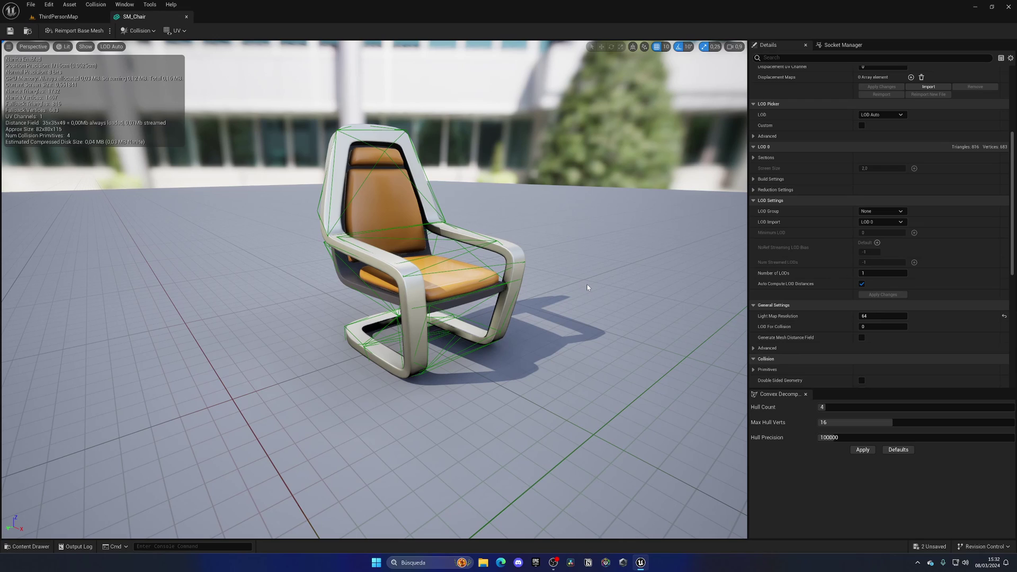
Replace SM_Chair's collision with an auto convex one using hull count 11 and max hull verts 17
left_click(137, 31)
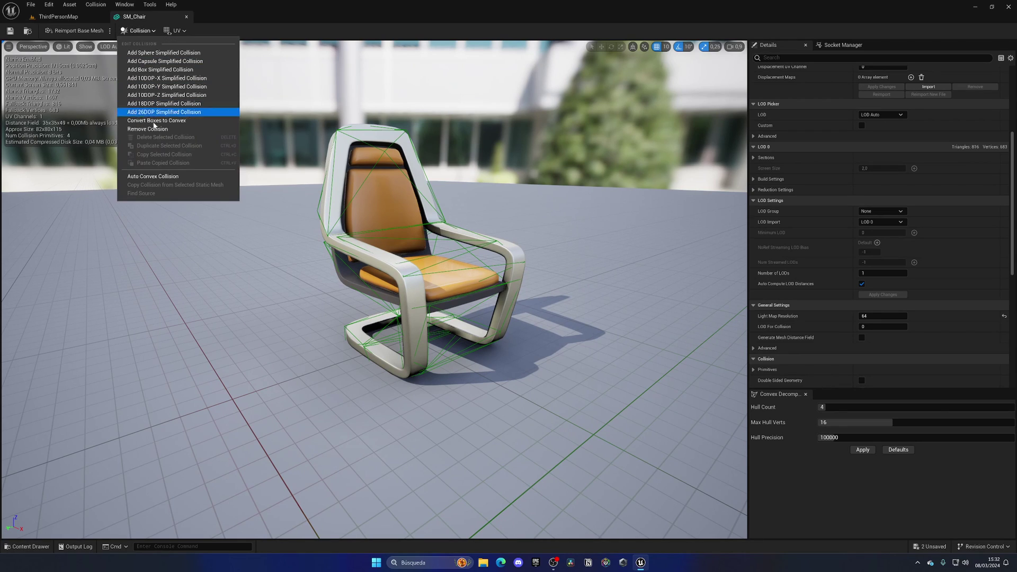
left_click(151, 131)
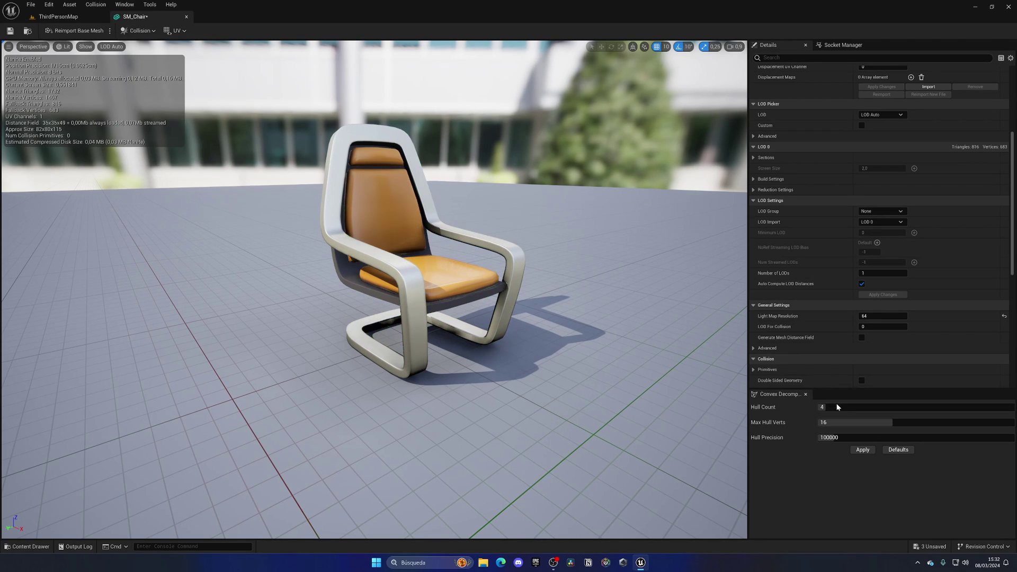
left_click_drag(830, 407, 873, 423)
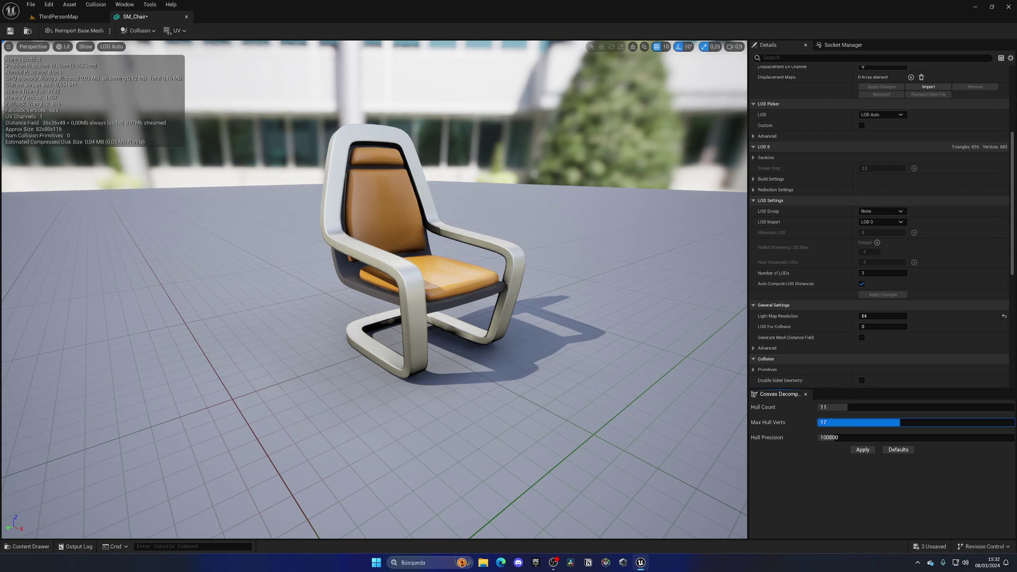
left_click(862, 451)
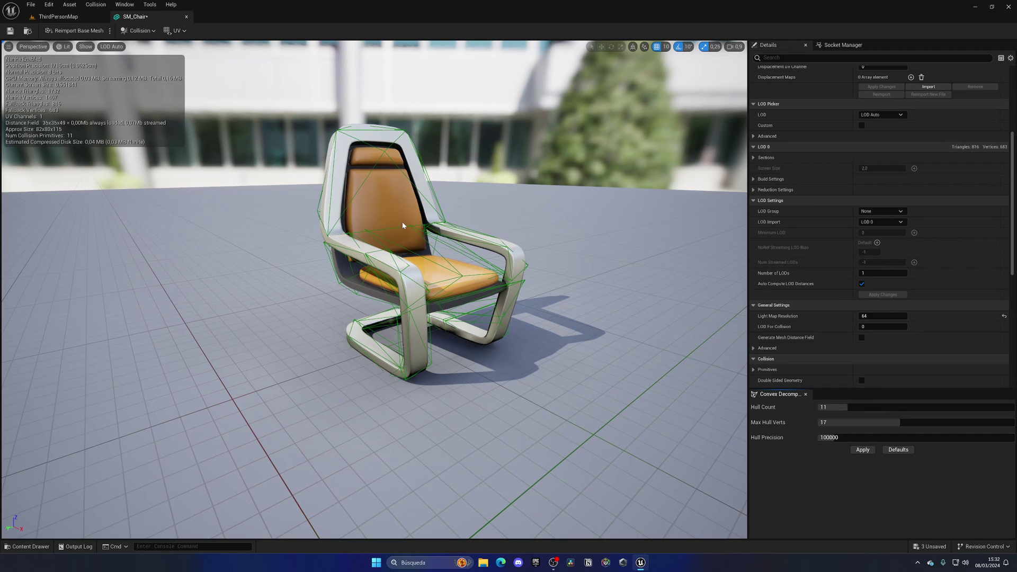
left_click_drag(445, 251, 481, 241)
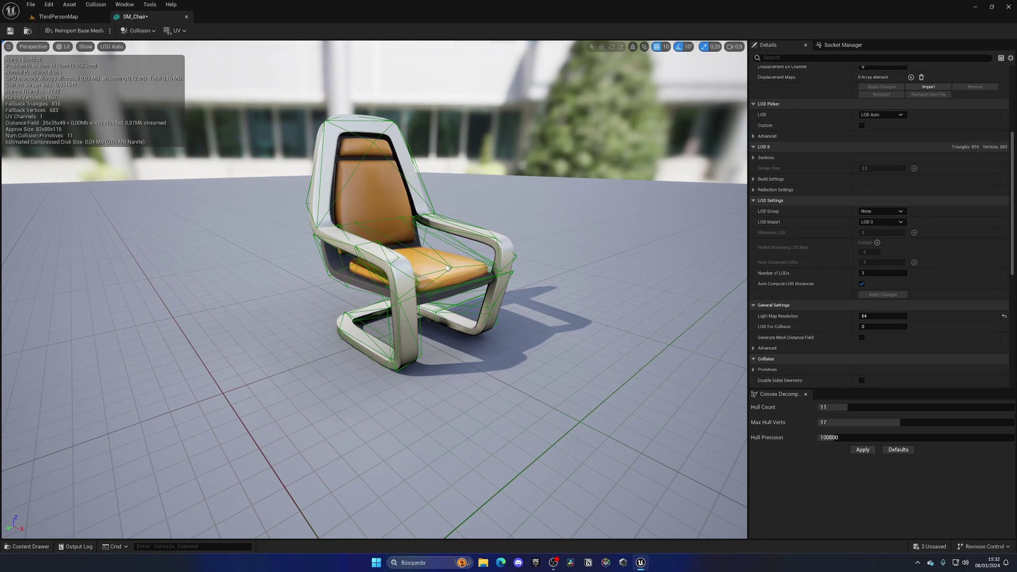
Restore the default convex decomposition values, remove SM_Chair's collision and save the mesh
left_click(907, 449)
left_click(136, 30)
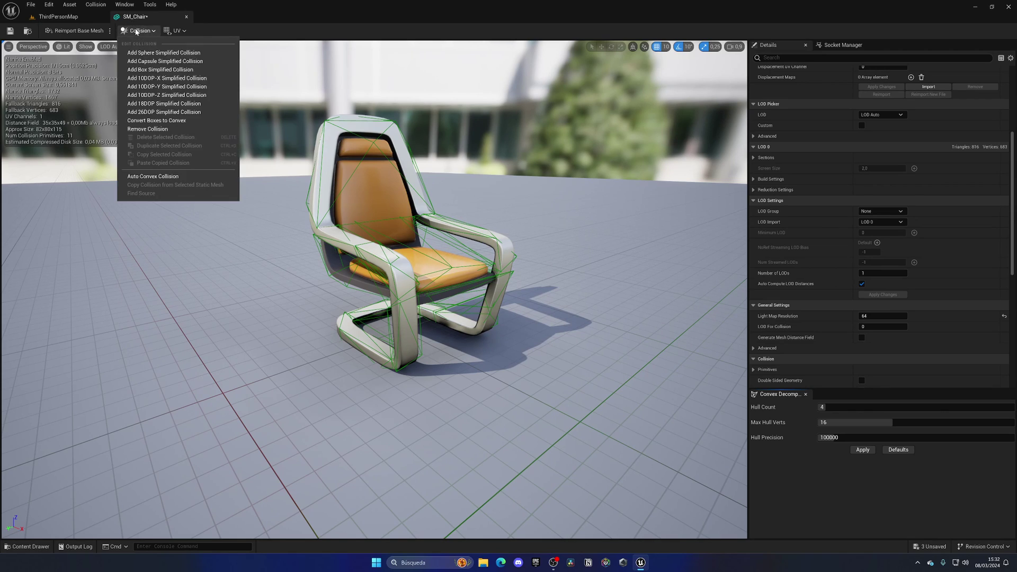
left_click(167, 130)
left_click(10, 30)
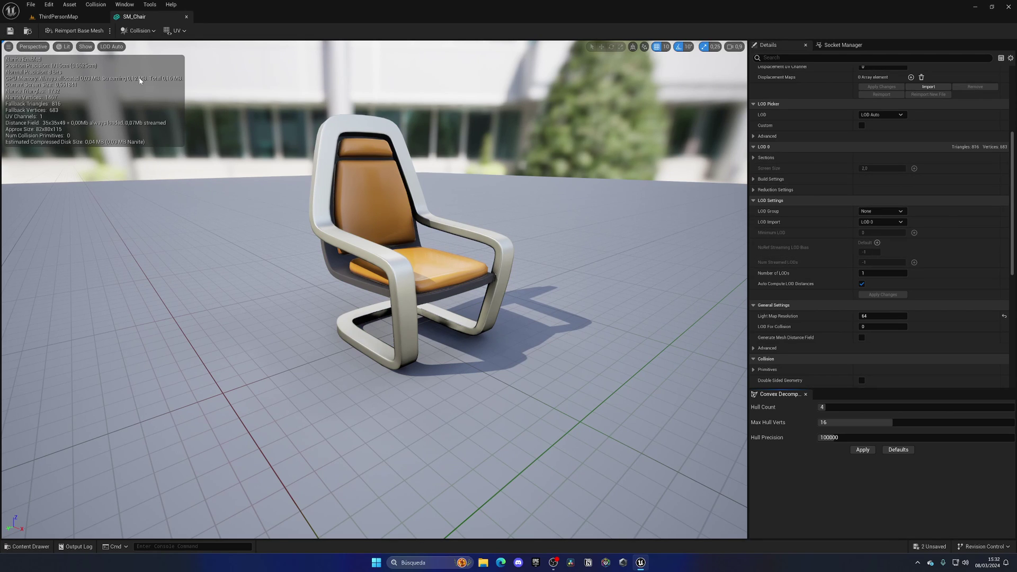
Set SM_Chair's Collision Complexity to Use Complex Collision As Simple and save the mesh
left_click(139, 31)
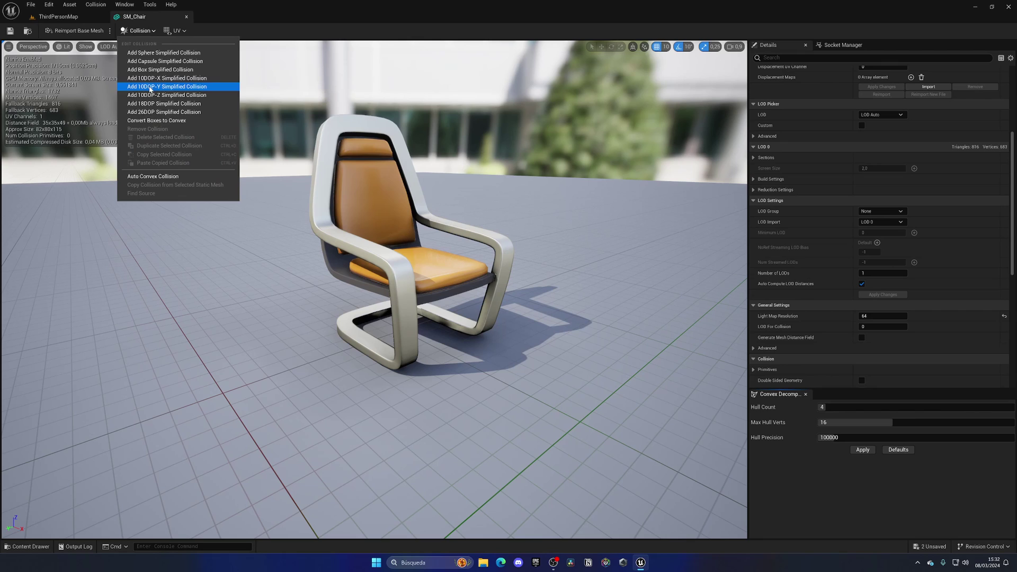
right_click_drag(396, 191, 371, 197)
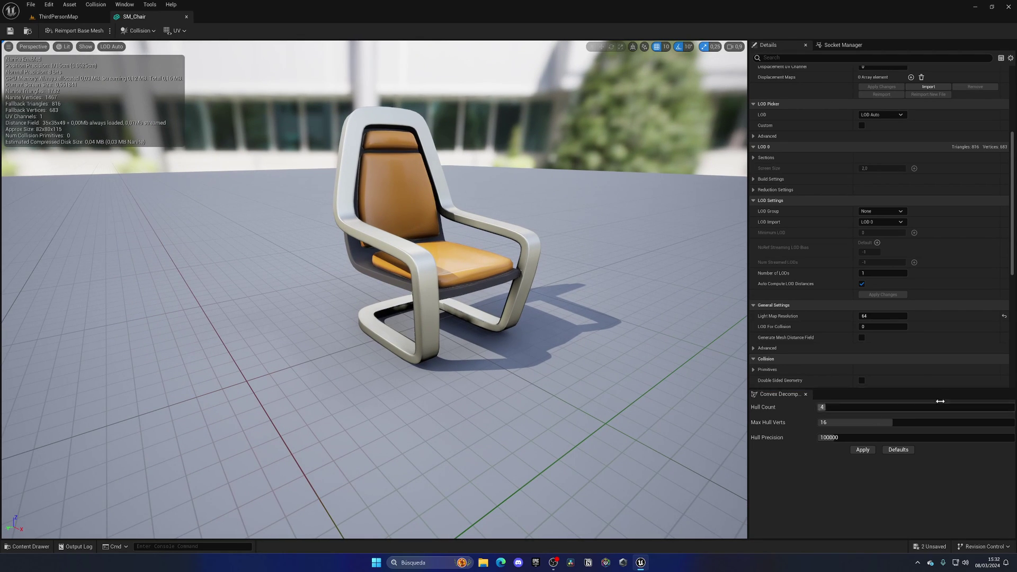
scroll(819, 290, "up", 5)
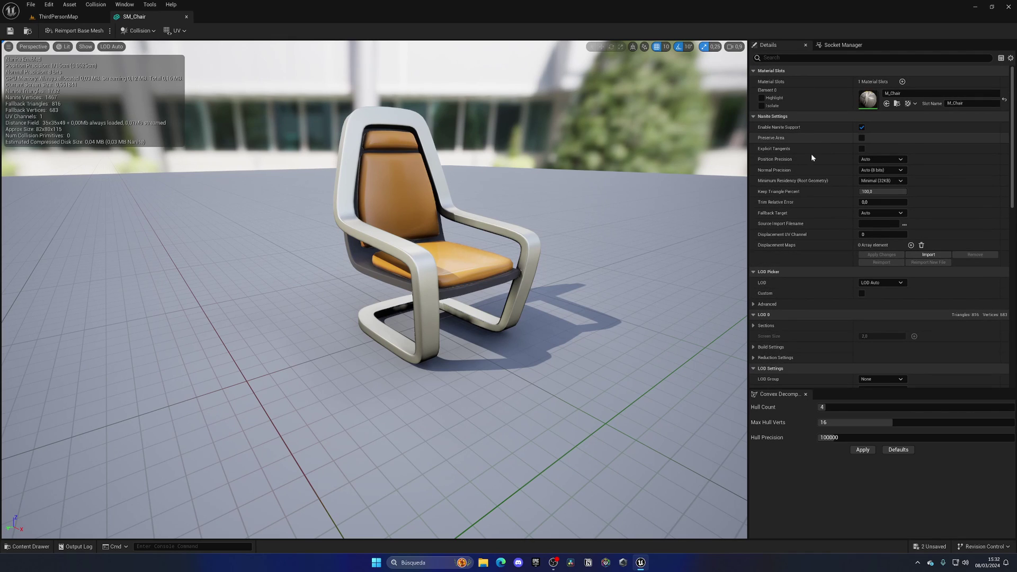
scroll(817, 260, "down", 5)
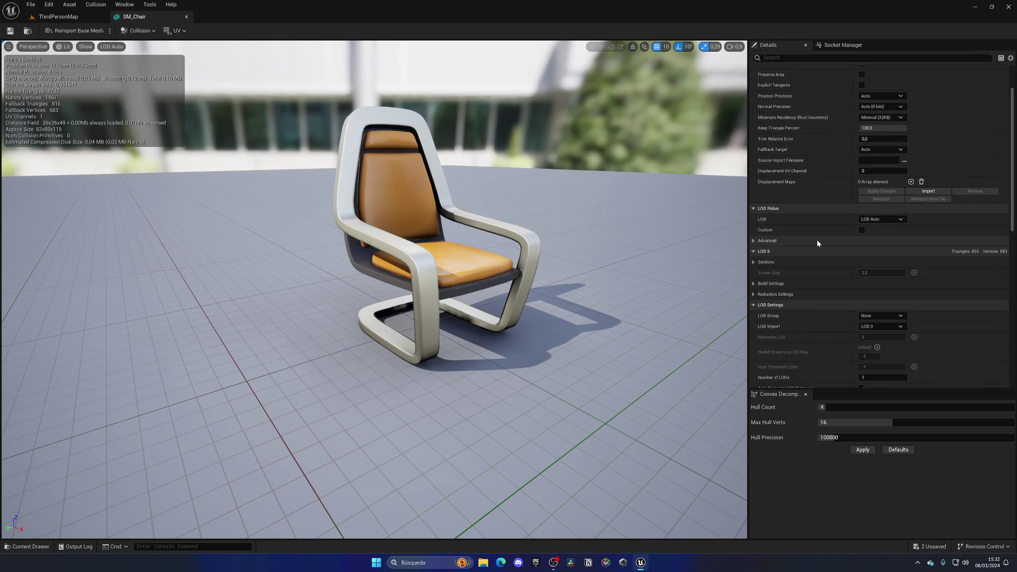
scroll(817, 245, "down", 4)
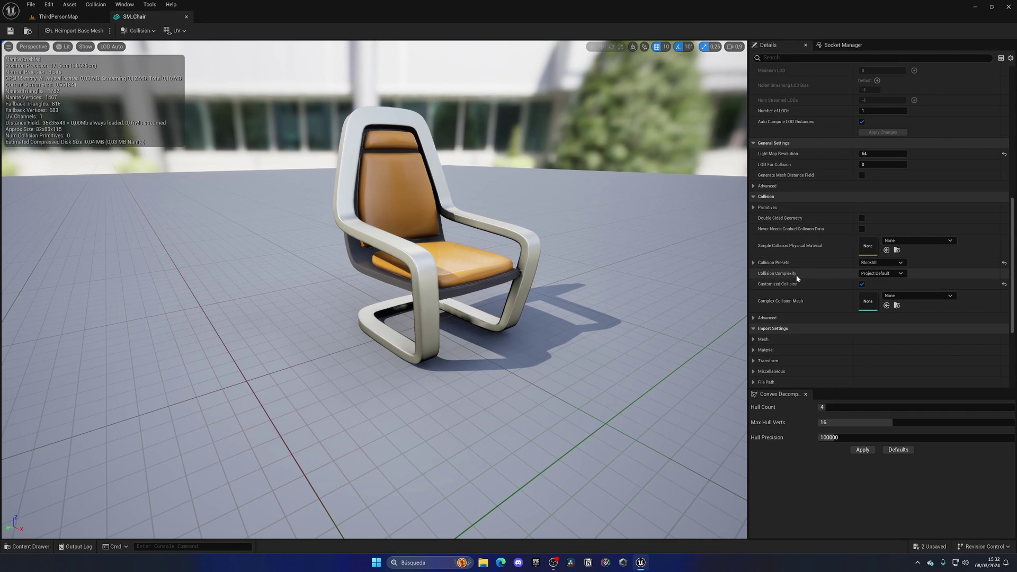
left_click(881, 274)
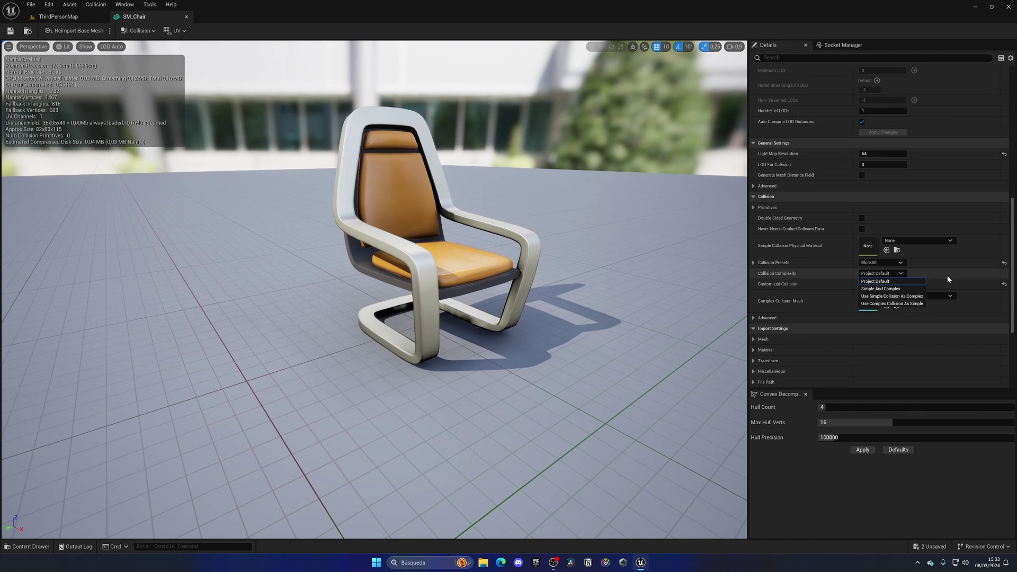
left_click(884, 303)
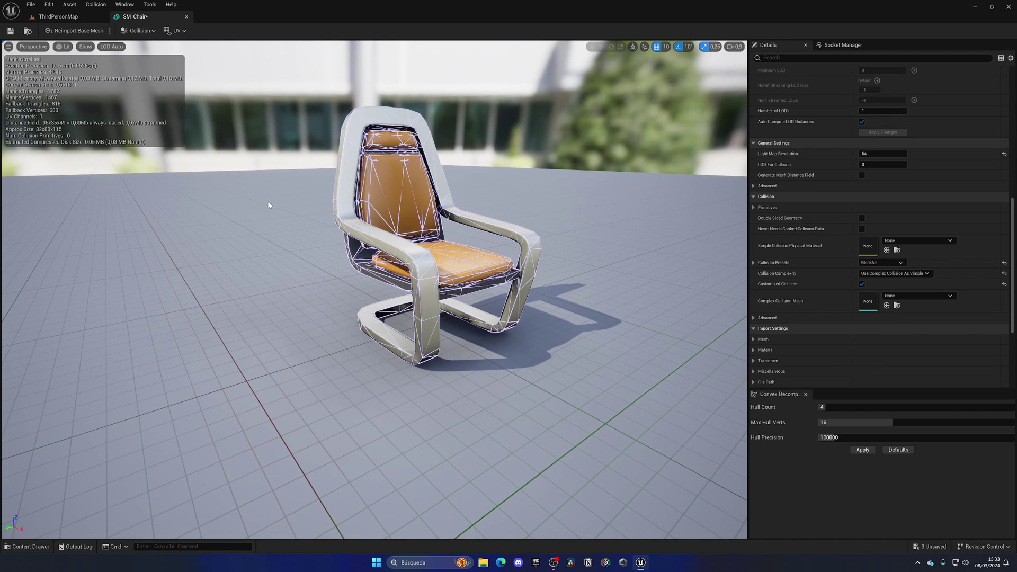
left_click(10, 30)
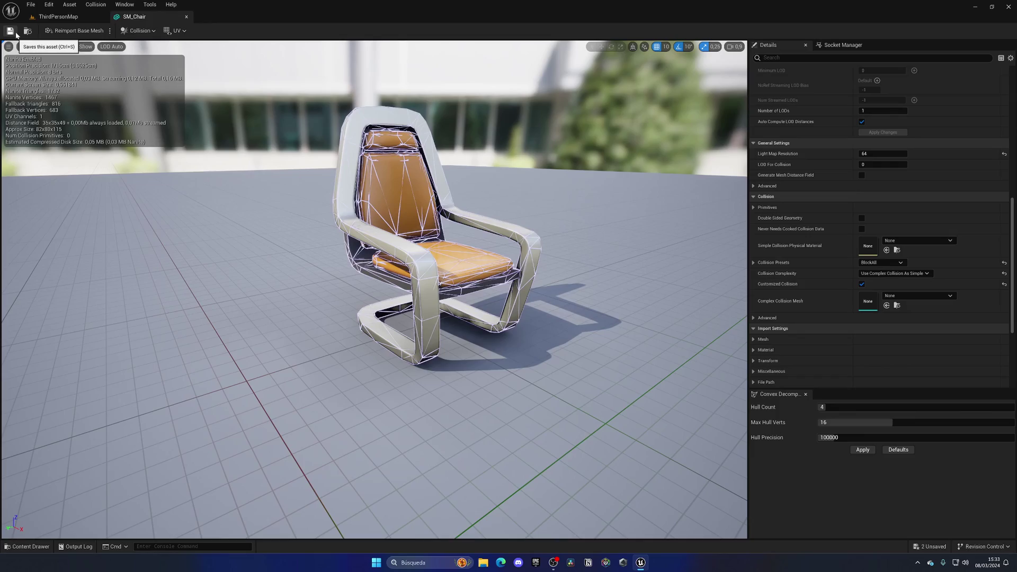
Play-test ThirdPersonMap by jumping the character onto the chair's backrest and seat and stepping back off
left_click(58, 18)
left_click(195, 31)
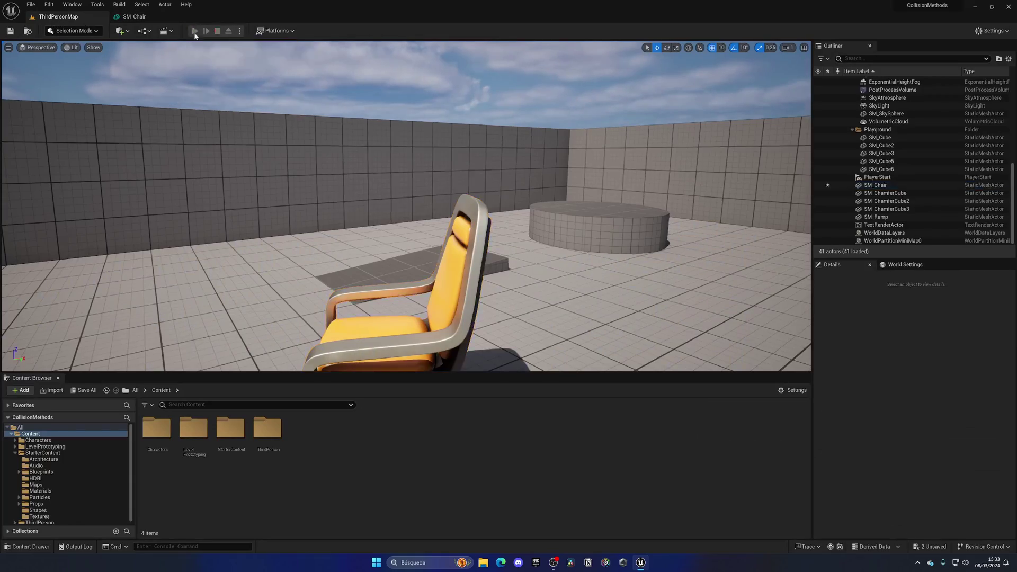
key("w")
key("space")
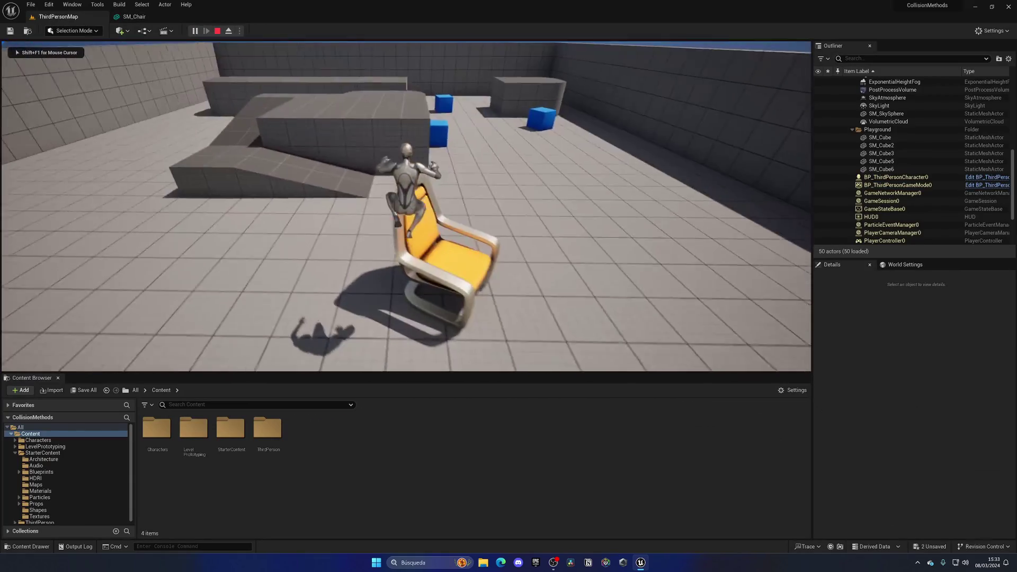
key("space")
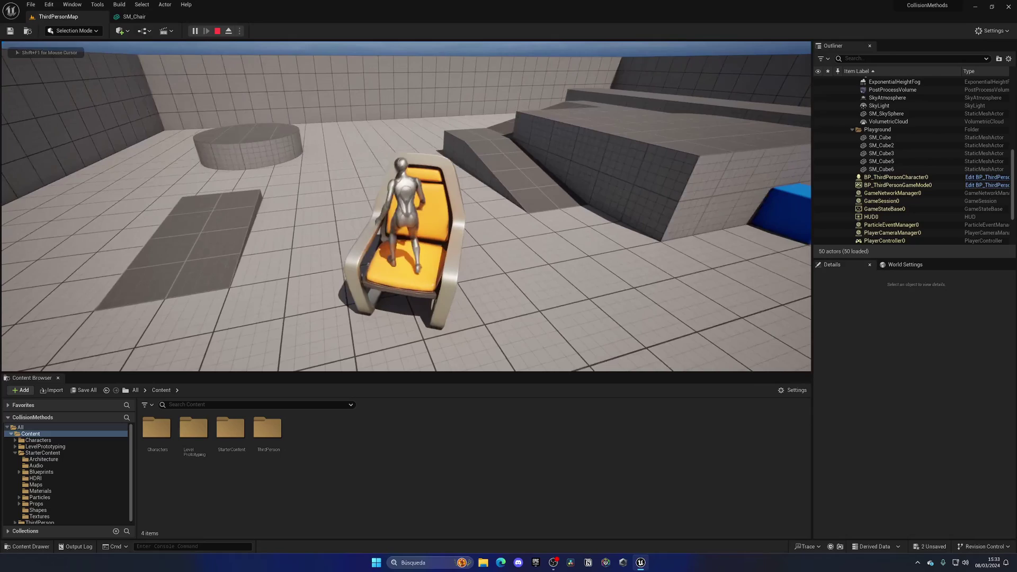
key("s")
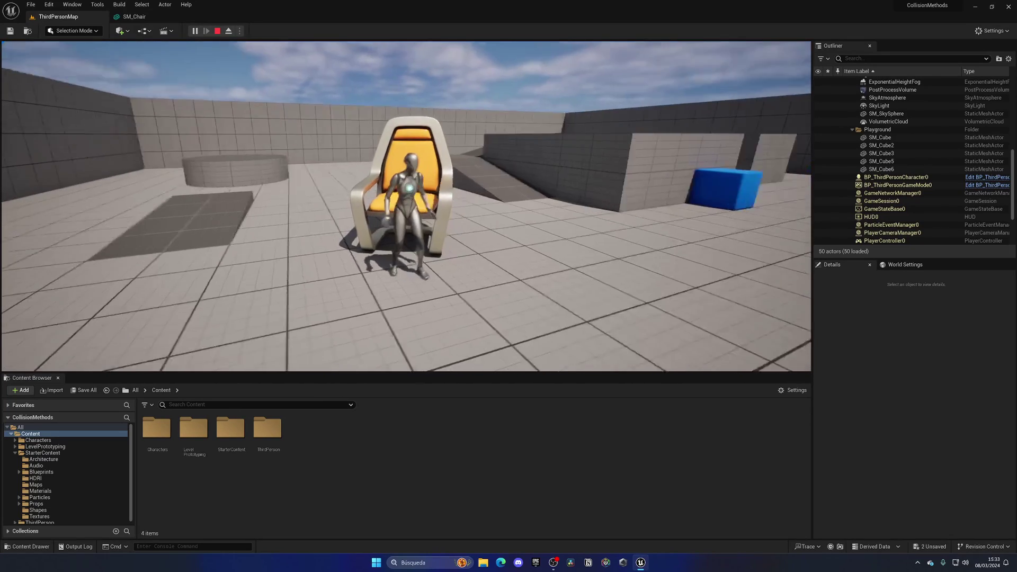
key("Escape")
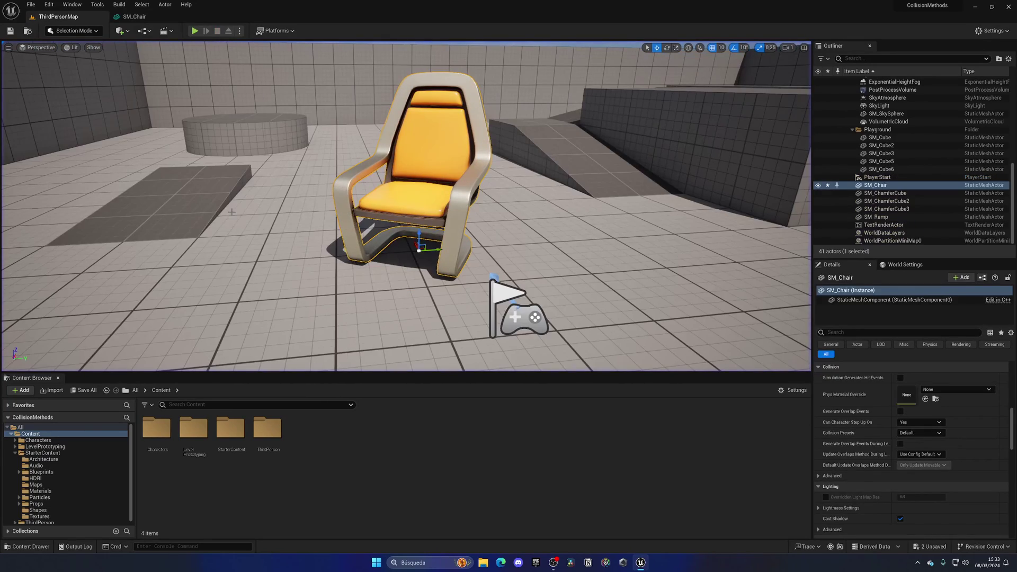
Close the SM_Chair mesh editor and return to ThirdPersonMap
left_click(134, 17)
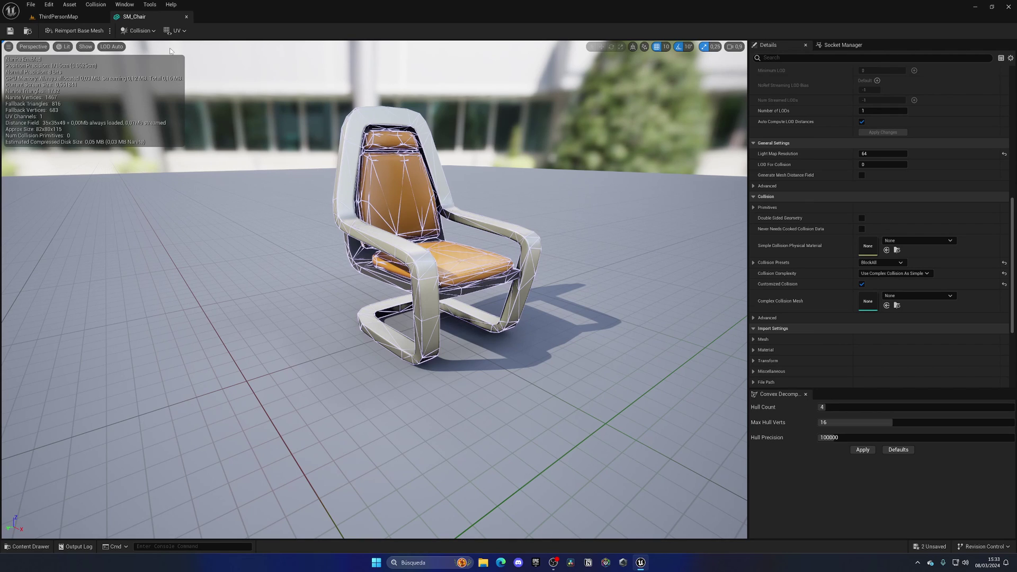
middle_click(149, 19)
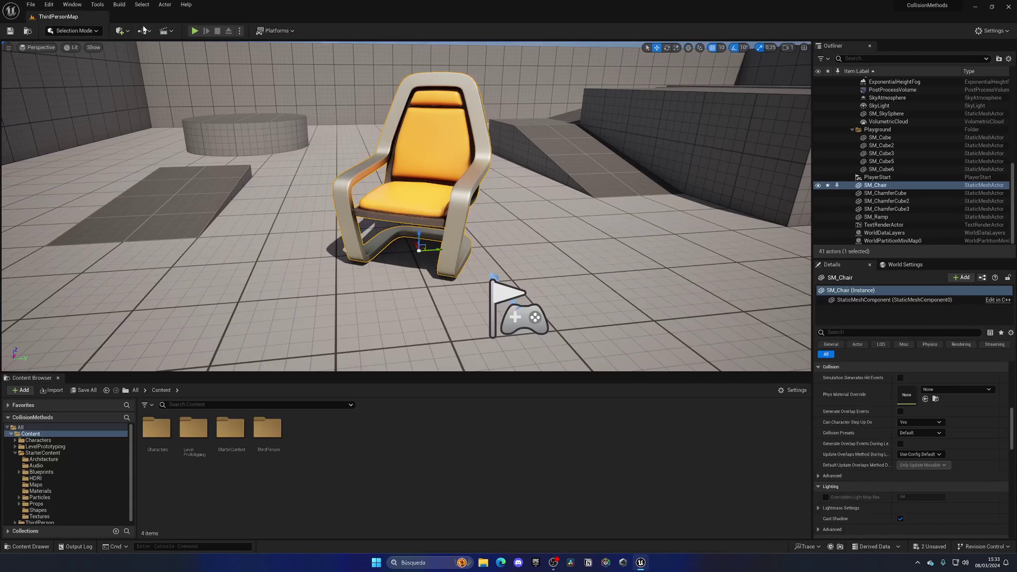
Save the ThirdPersonMap level
left_click(11, 31)
right_click(378, 427)
left_click(418, 173)
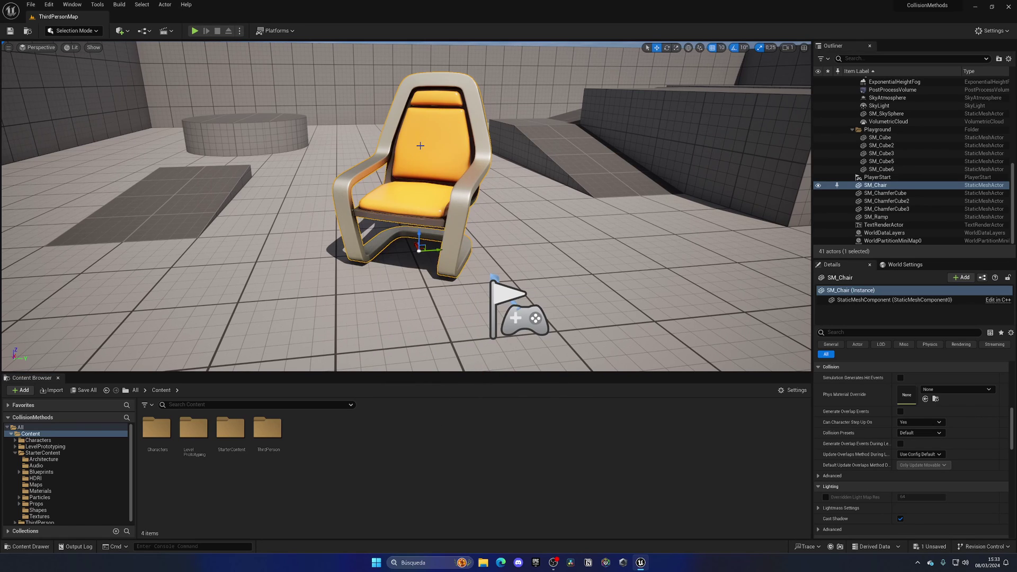
Create an Actor Blueprint class named BP_Chair in the Content folder and open it for editing
right_click(388, 400)
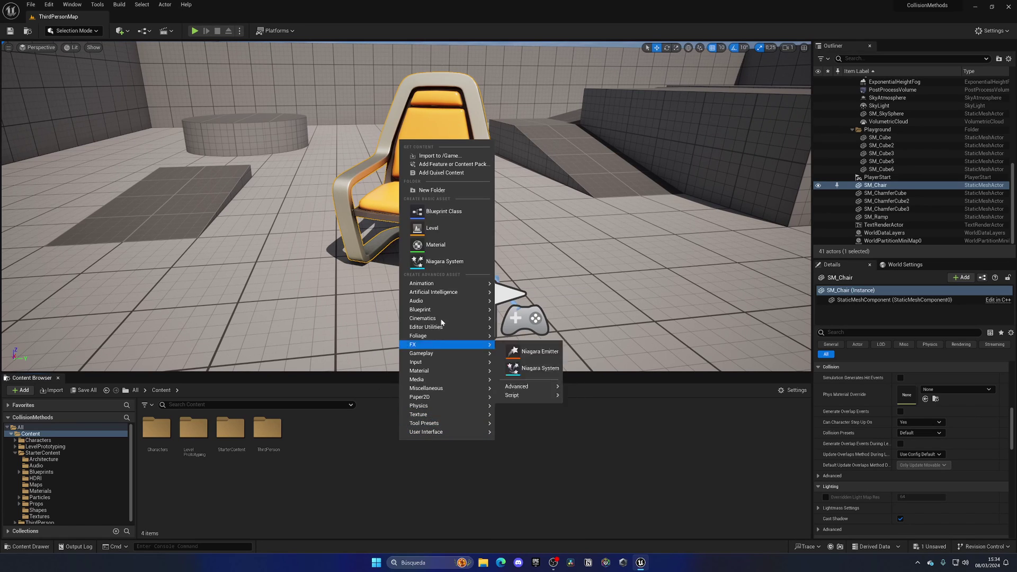
left_click(424, 228)
left_click(423, 228)
type("B")
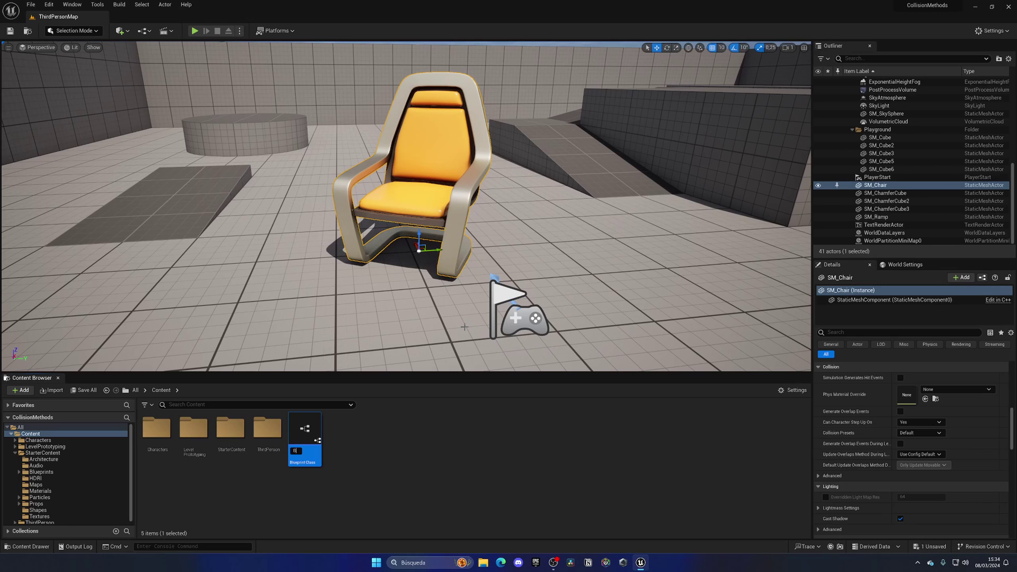
type("P_Chair")
key("Return")
double_click(304, 432)
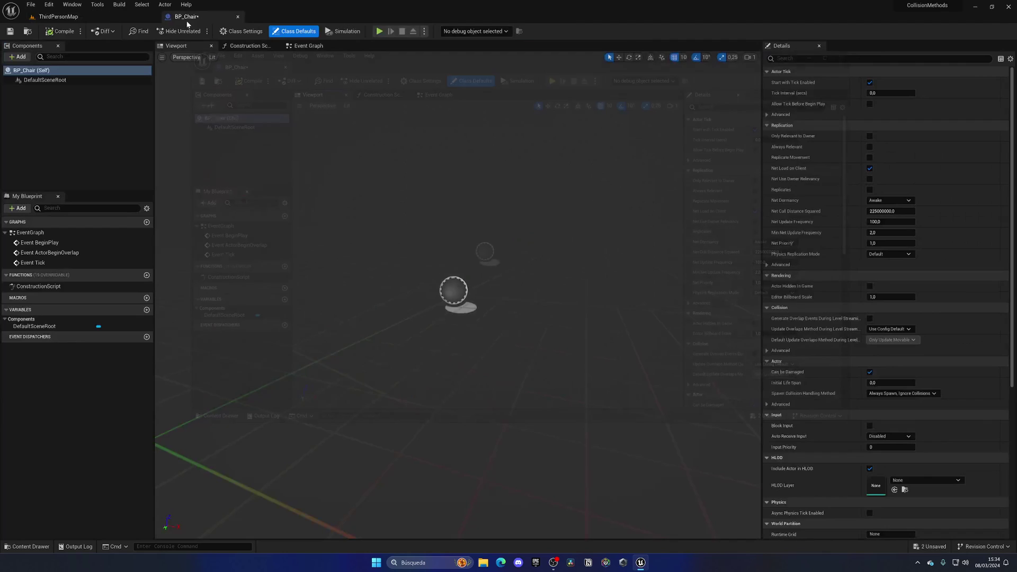
Add a Static Mesh component named Chair to BP_Chair and assign the SM_Chair mesh to it
left_click(18, 57)
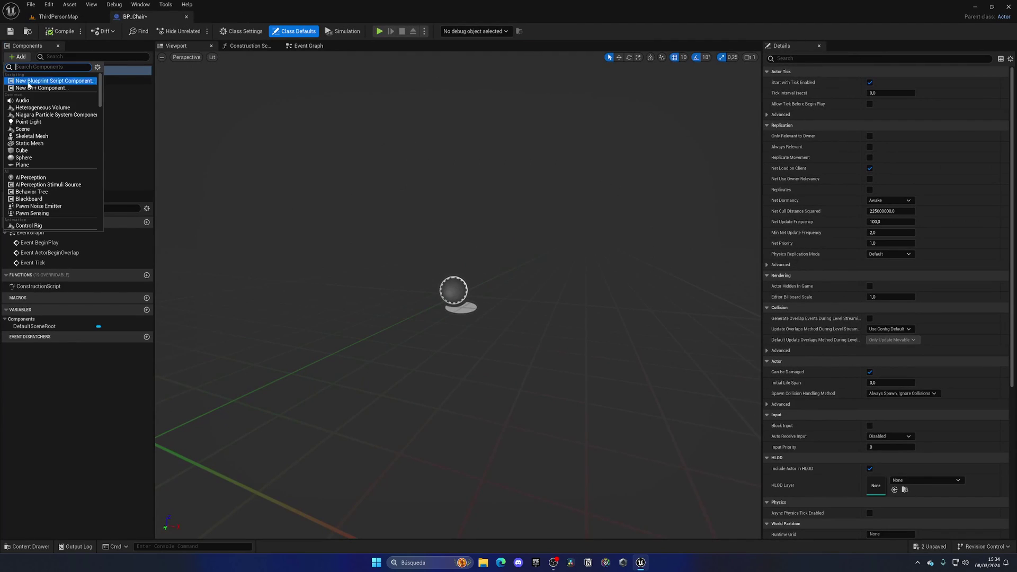
left_click(38, 144)
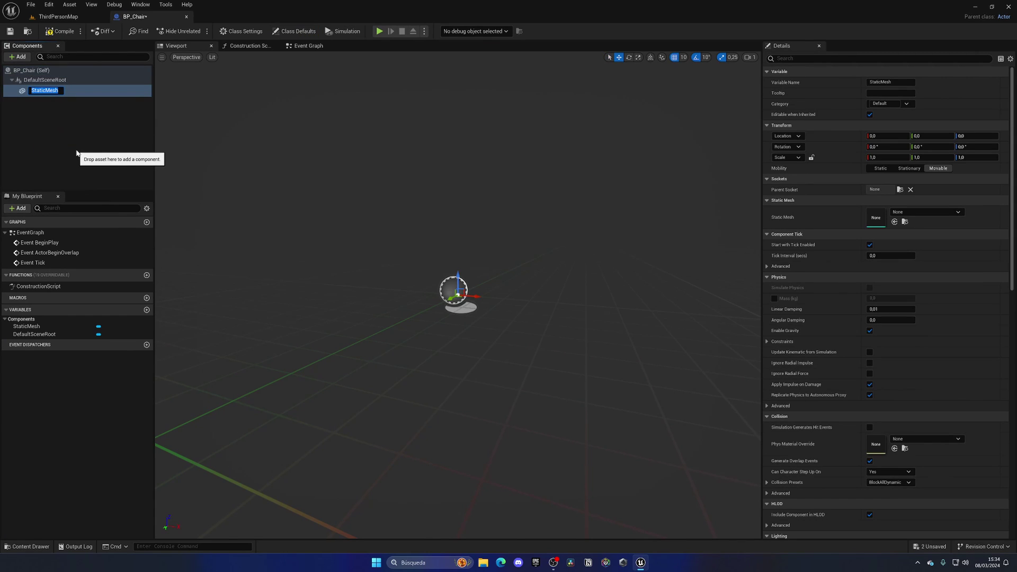
type("Chair")
key("Return")
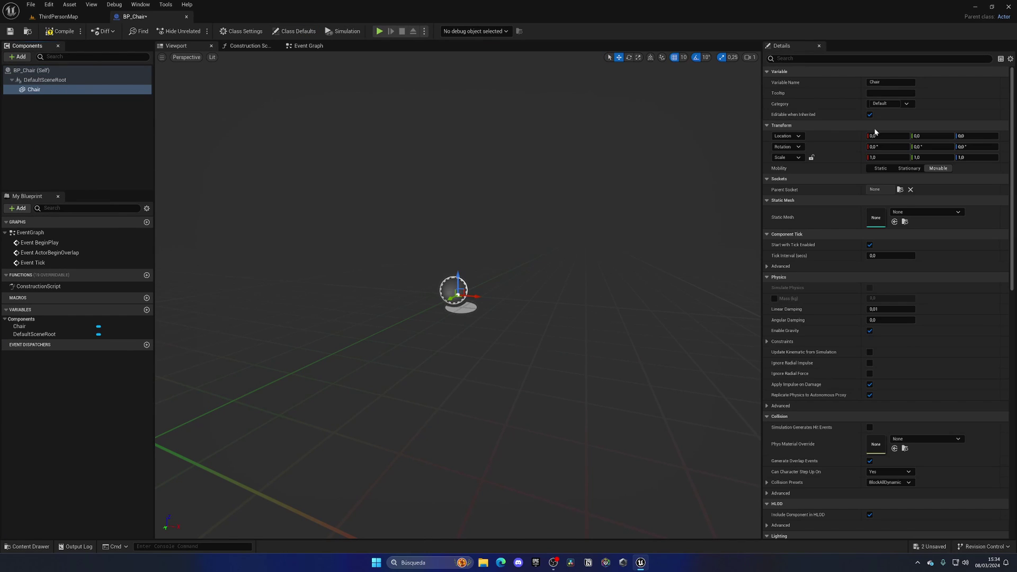
left_click(909, 213)
type("chair")
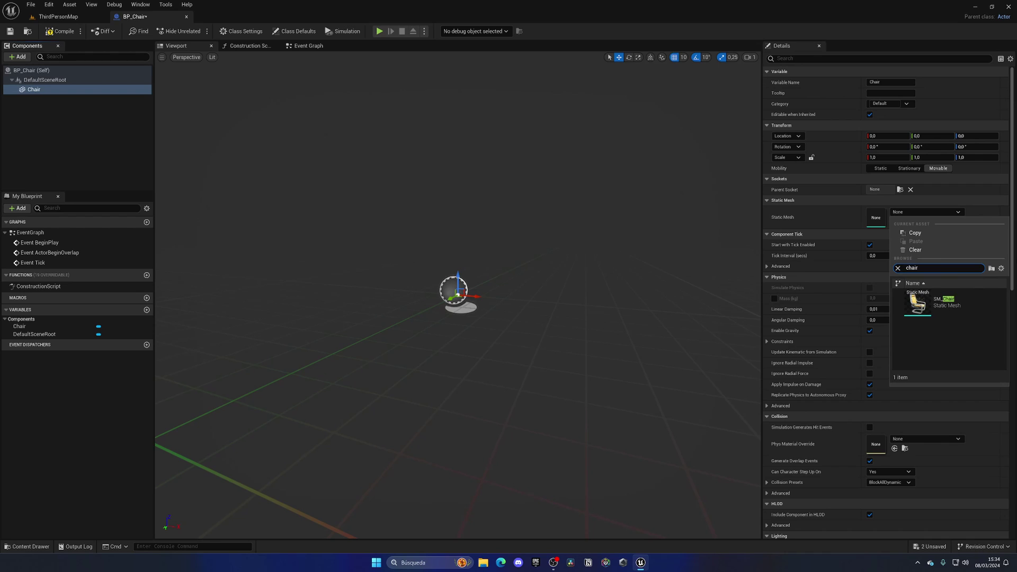
left_click(943, 302)
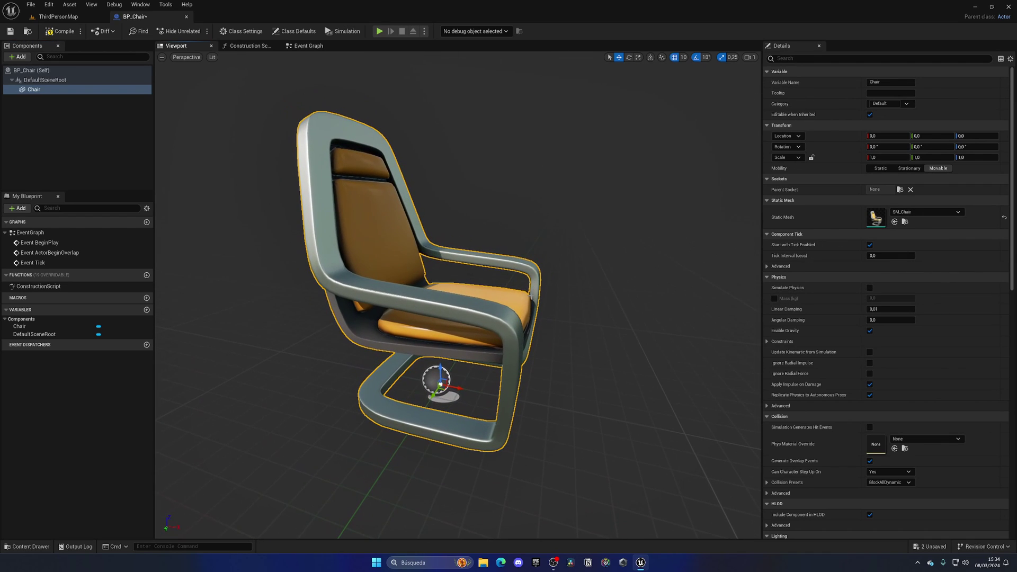
Set the Chair component's Collision Presets to NoCollision and save the Blueprint
scroll(908, 311, "down", 5)
left_click(890, 253)
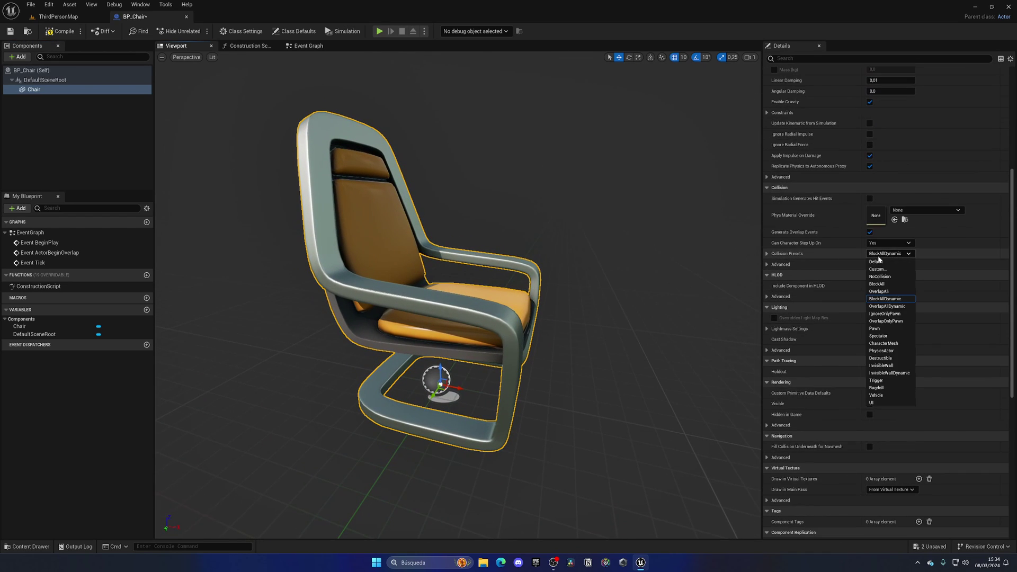
left_click(881, 276)
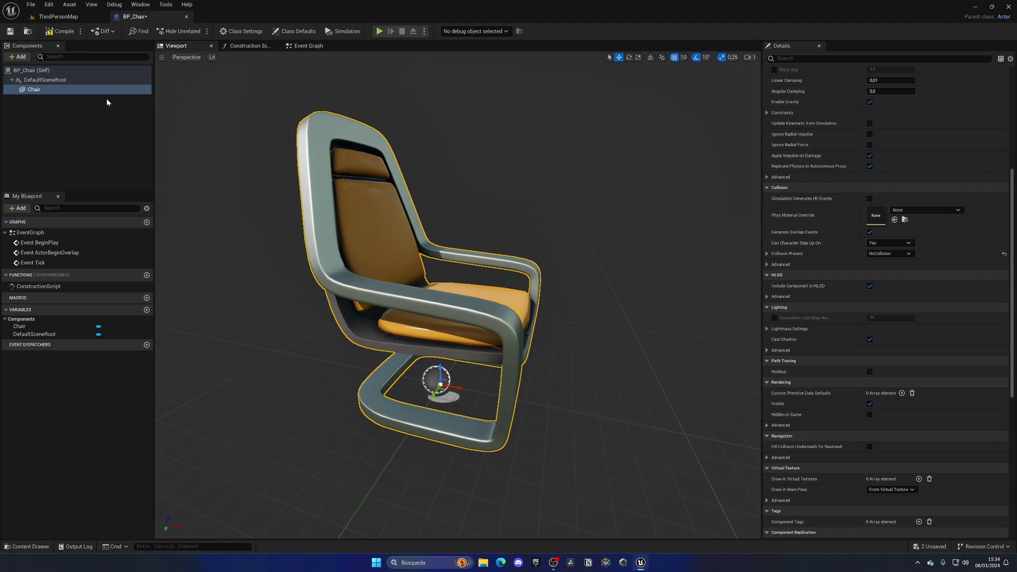
left_click(10, 33)
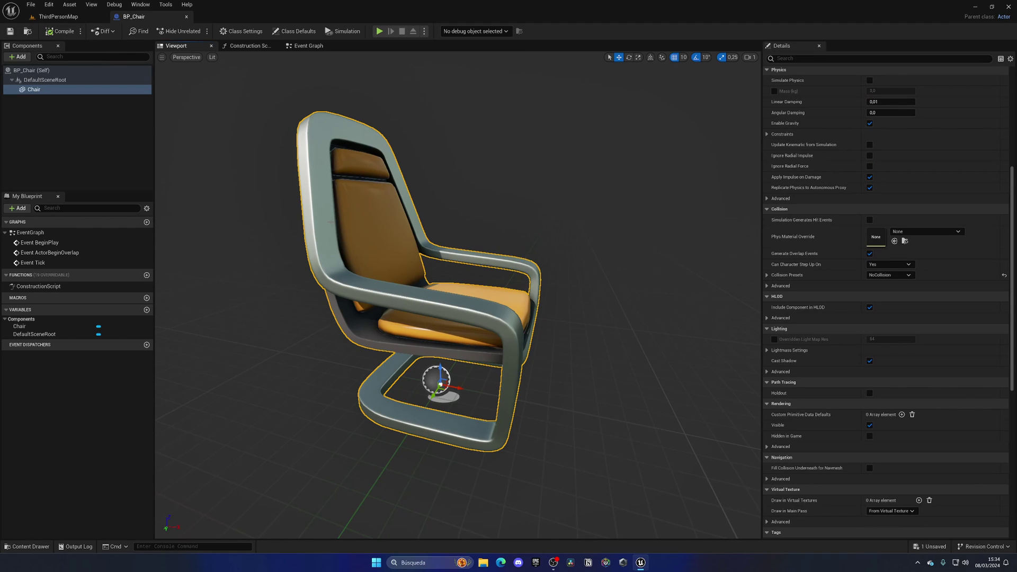
Add a Box Collision component as a child of Chair and move it up to the backrest
right_click_drag(330, 221, 333, 223)
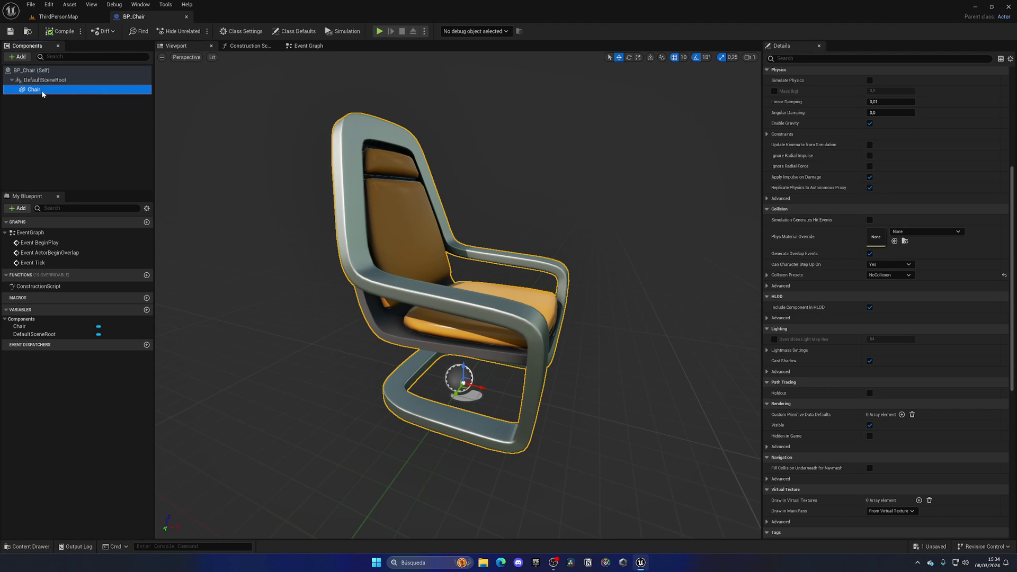
left_click(18, 57)
type("b")
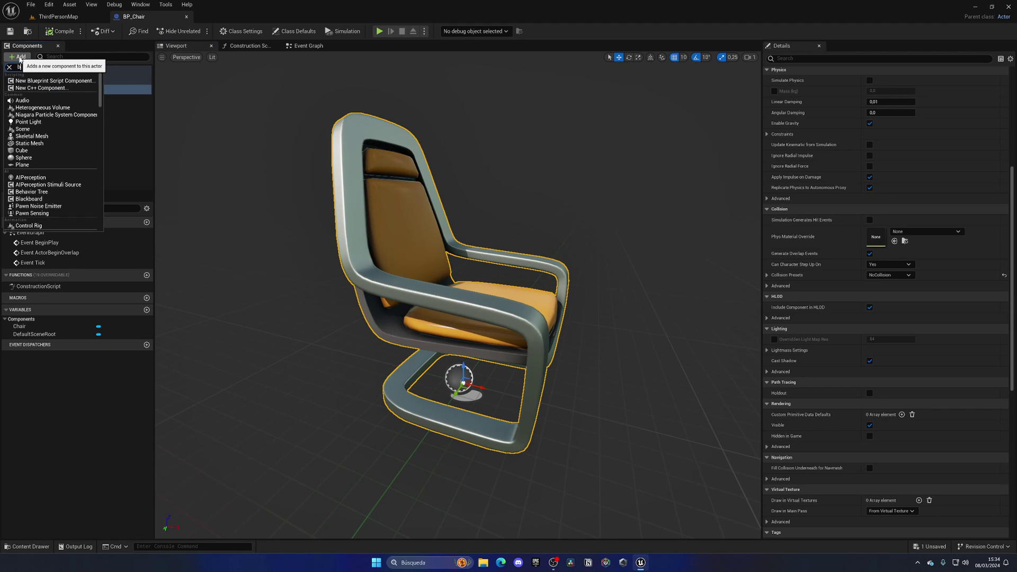
type("ox")
left_click(19, 82)
key("Return")
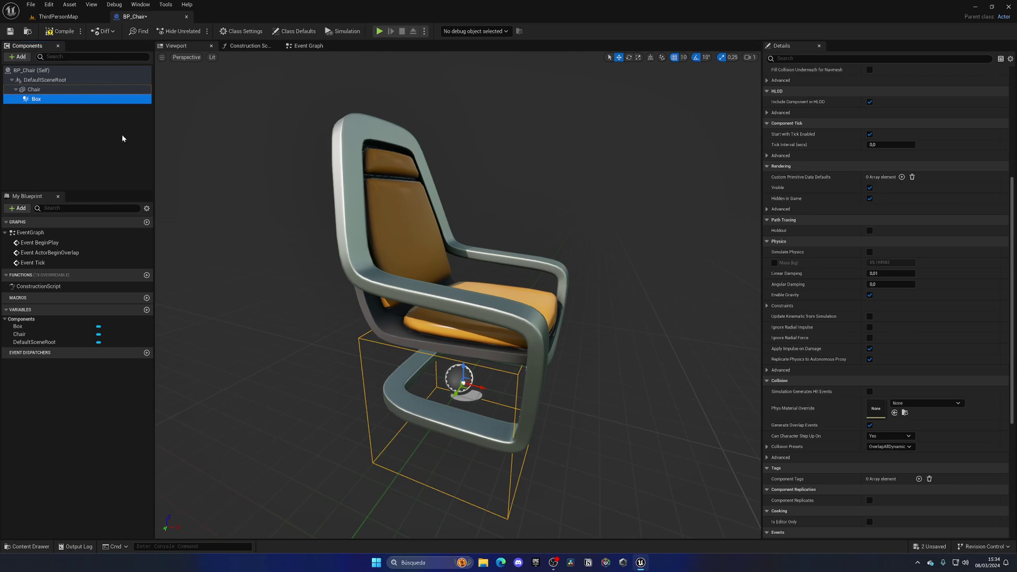
left_click_drag(464, 367, 424, 216)
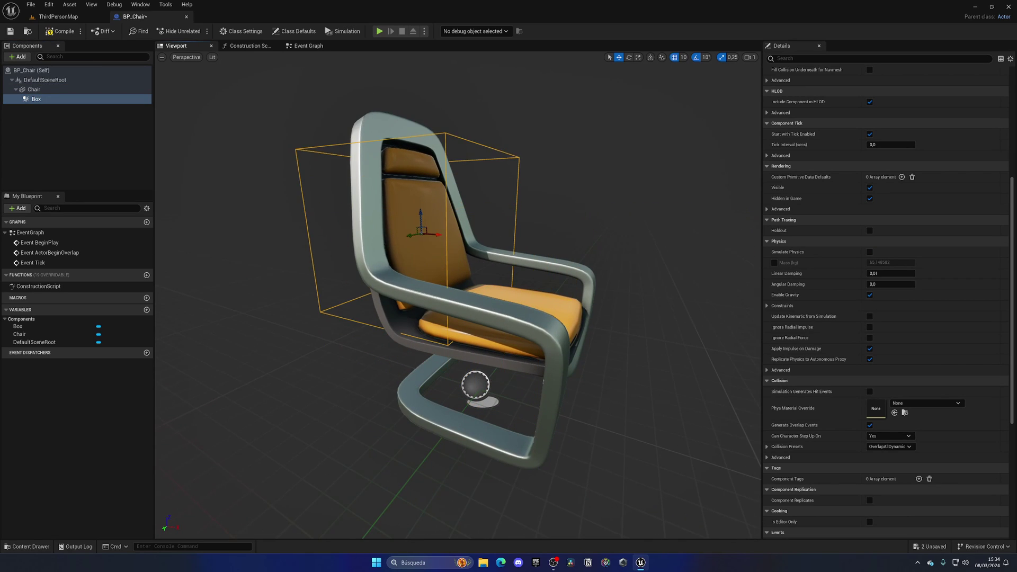
Fit the collision box around the backrest at X -30, Z 70, with a Box Extent of about 10.6 × 33.3 × 45.5
scroll(806, 242, "up", 5)
mouse_move(884, 211)
left_mouse_down()
mouse_move(901, 211)
mouse_move(869, 211)
left_mouse_up()
left_click_drag(936, 211, 992, 212)
right_click_drag(583, 249, 635, 254)
left_click_drag(508, 265, 524, 265, "alt")
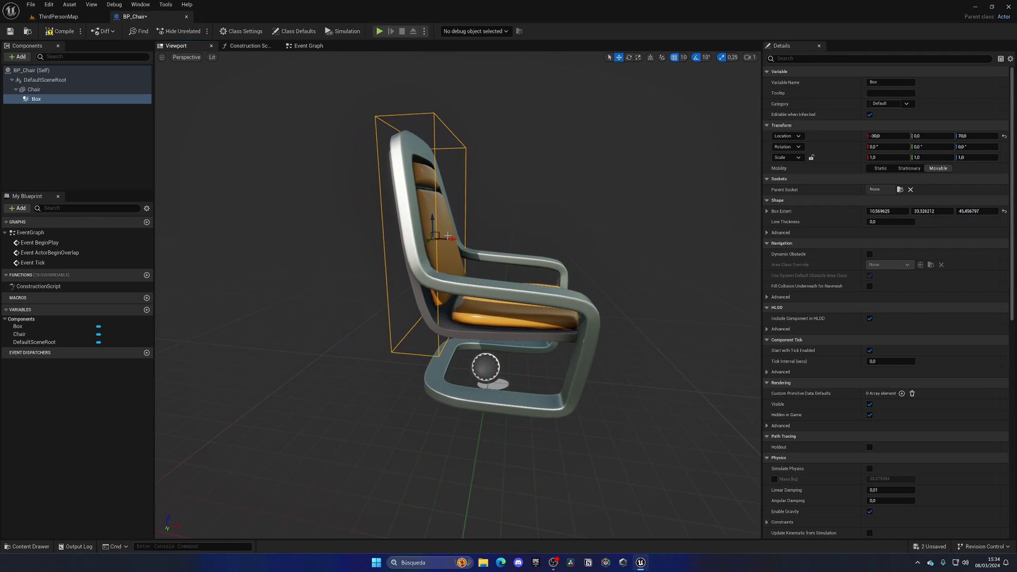
mouse_move(457, 240)
left_mouse_down()
mouse_move(497, 241)
mouse_move(457, 241)
left_mouse_up()
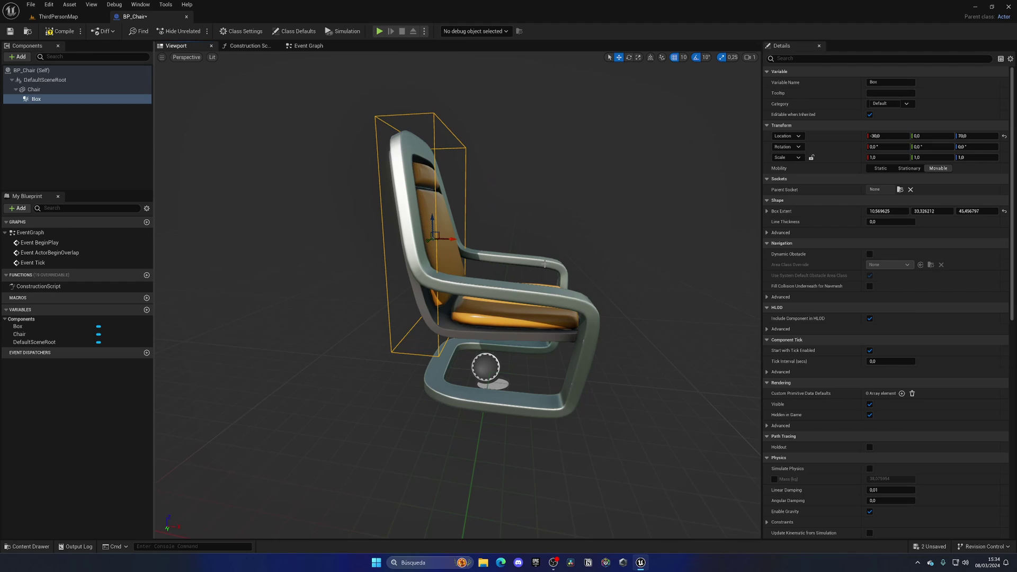
Duplicate the backrest box and fit the copy to the seat at X 0, Z 30, with an extent of about 48.4 × 48.2 × 11.6
left_click(96, 99)
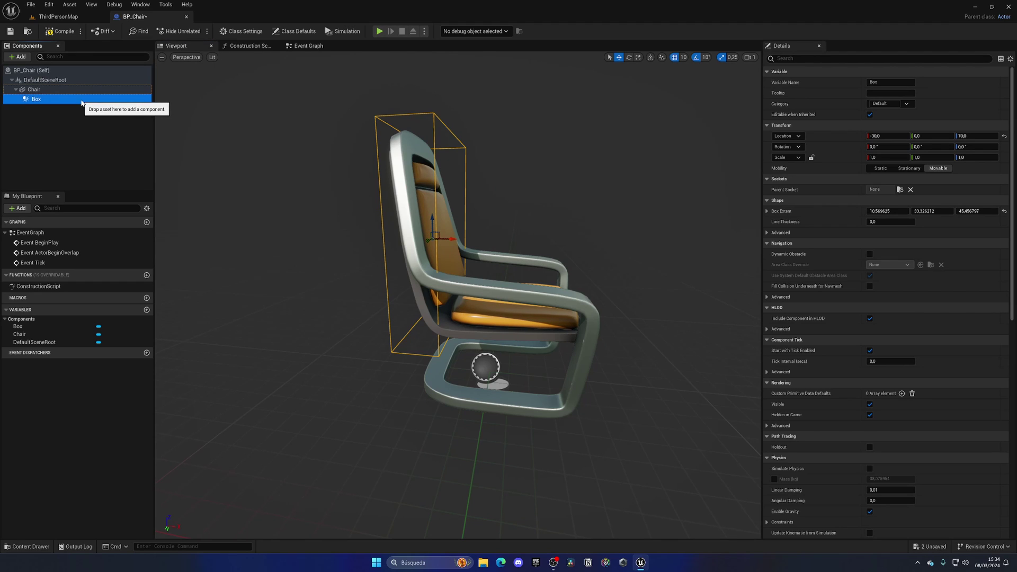
key("ctrl+d")
left_click_drag(432, 216, 509, 322)
left_click_drag(911, 211, 953, 212)
left_click_drag(354, 199, 354, 165)
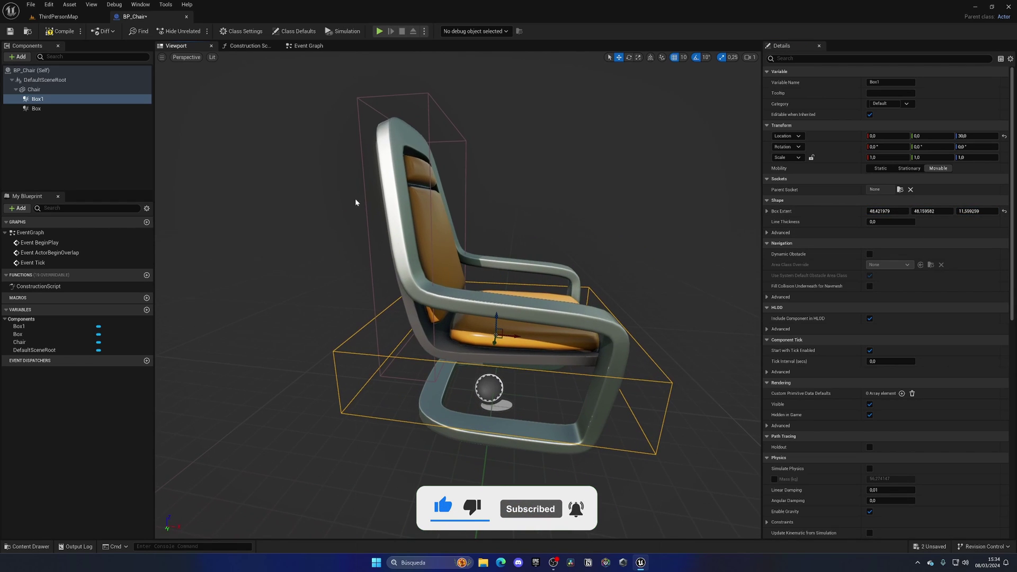
Deselect the collision box, save BP_Chair and return to ThirdPersonMap
left_click(77, 166)
right_click_drag(407, 207, 318, 191)
scroll(460, 326, "down", 3)
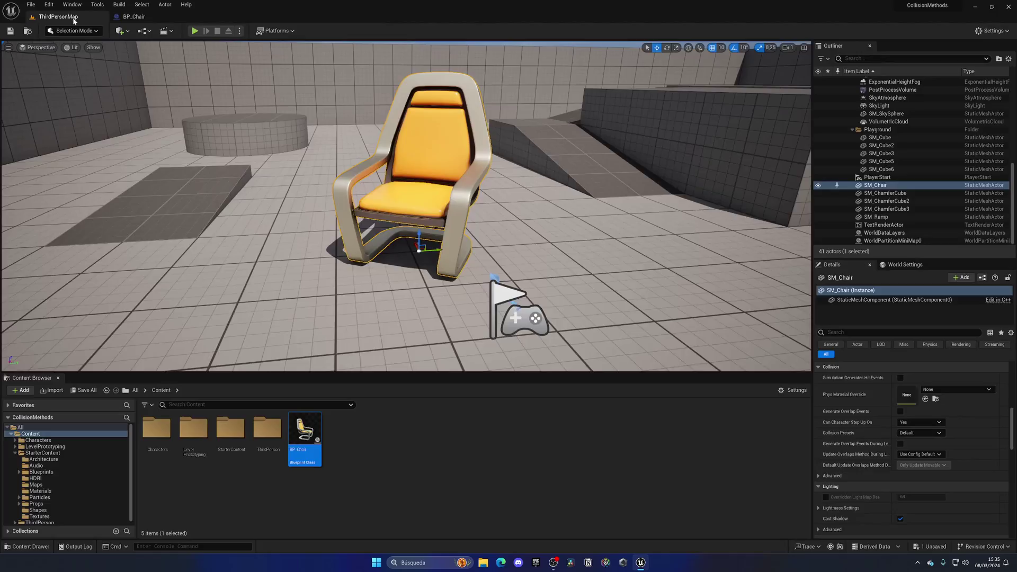
key("f")
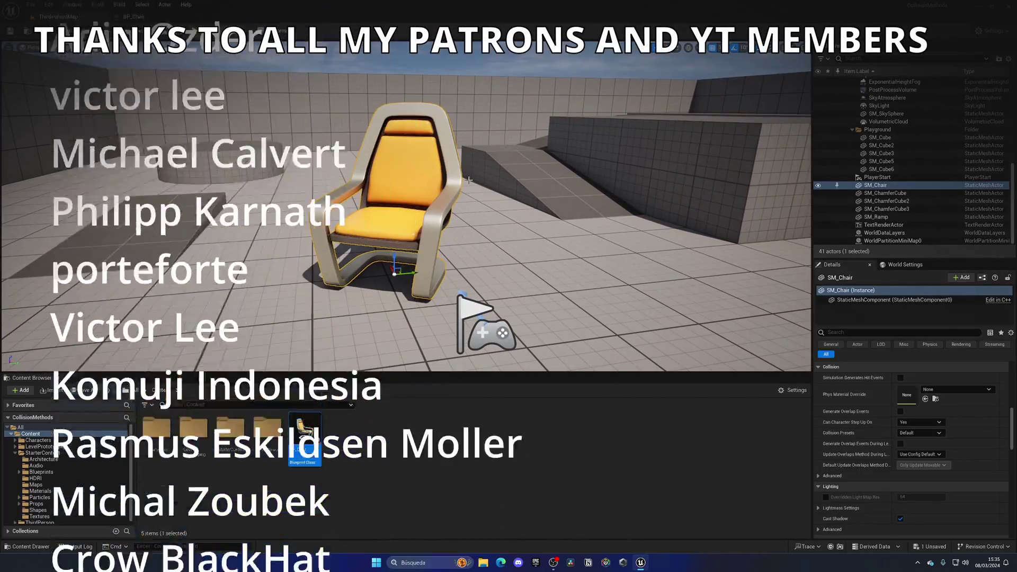
left_click(431, 418)
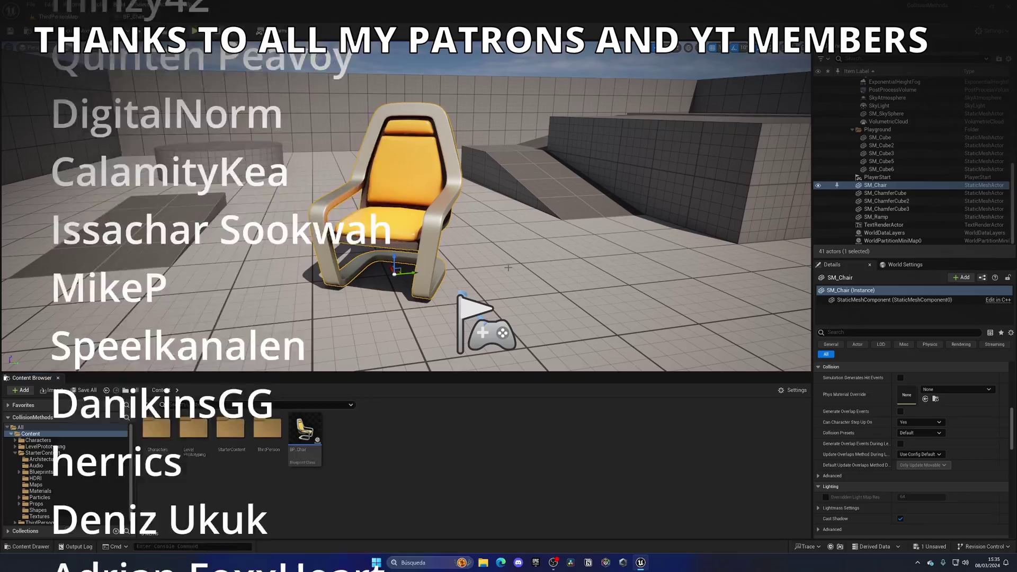